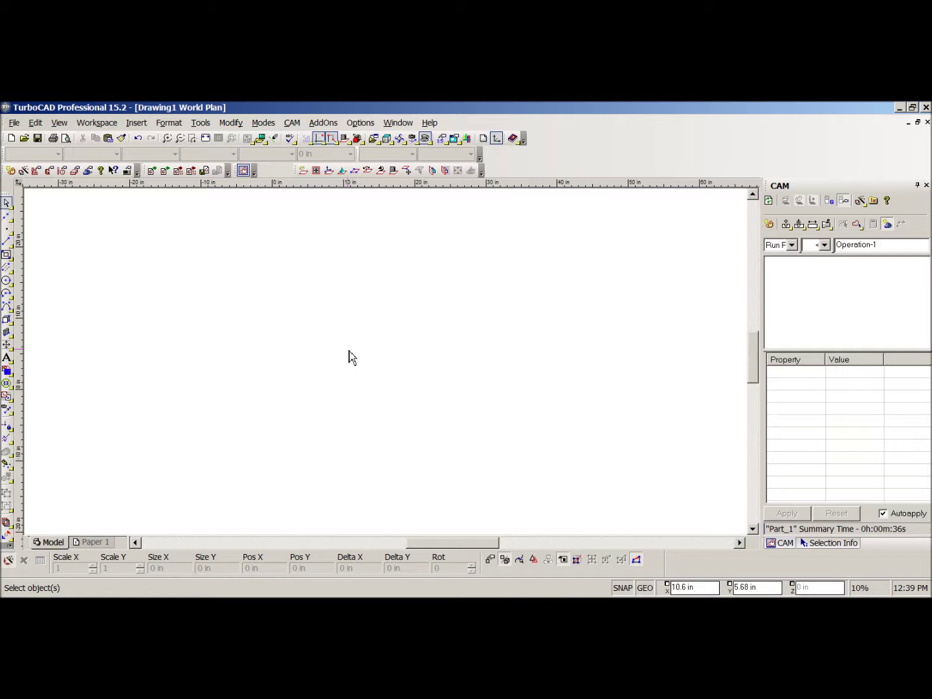
Fit the page to the window, then zoom in and out around the nested parts sheet.
click(218, 139)
scroll(440, 317, up, 2)
scroll(346, 420, down, 2)
scroll(391, 369, up, 1)
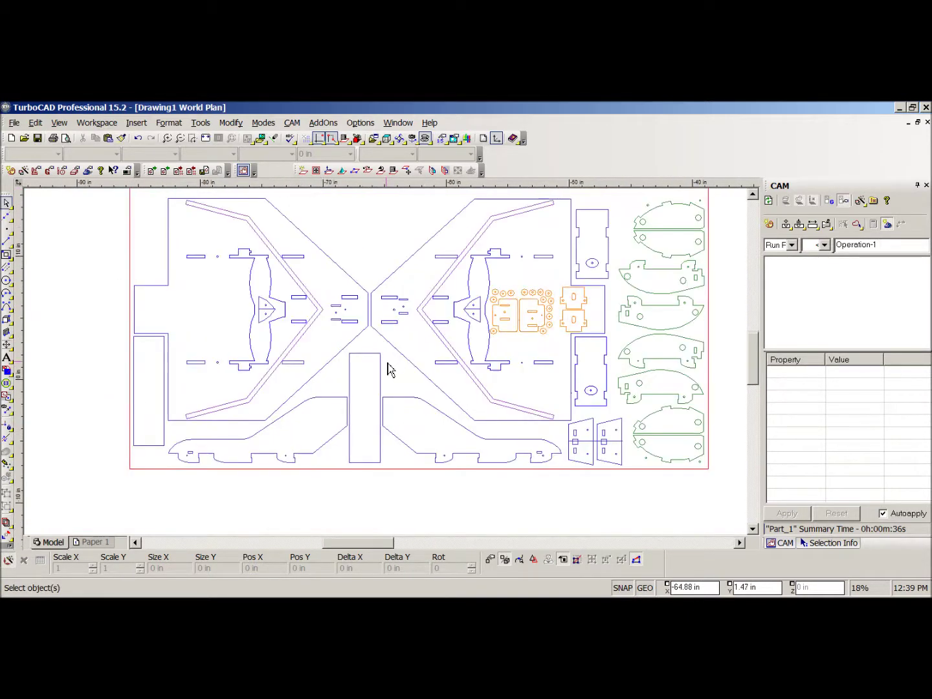
scroll(391, 367, down, 1)
scroll(474, 347, up, 1)
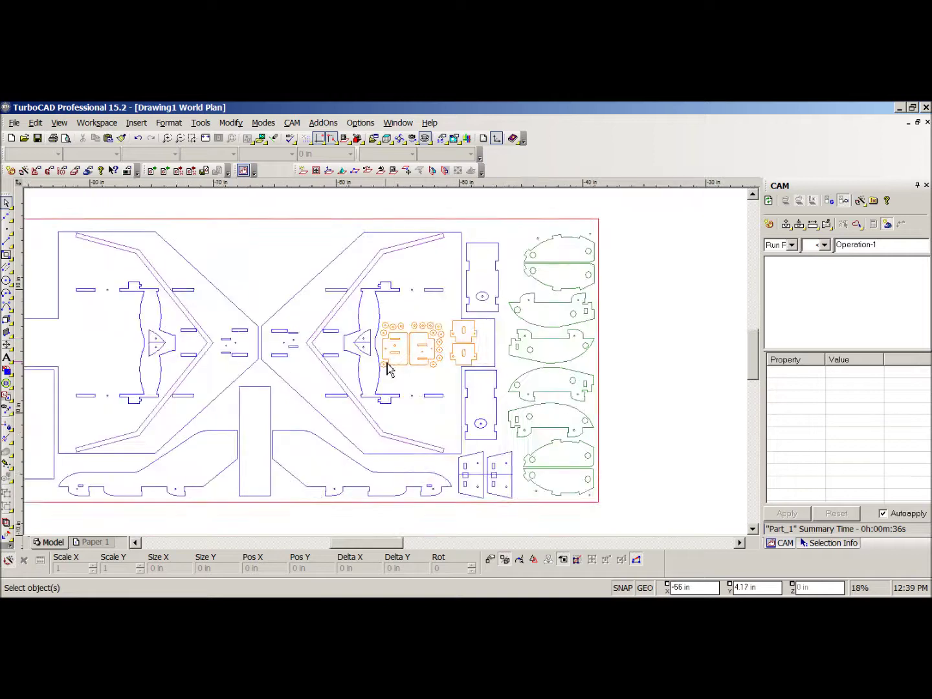
scroll(390, 369, down, 1)
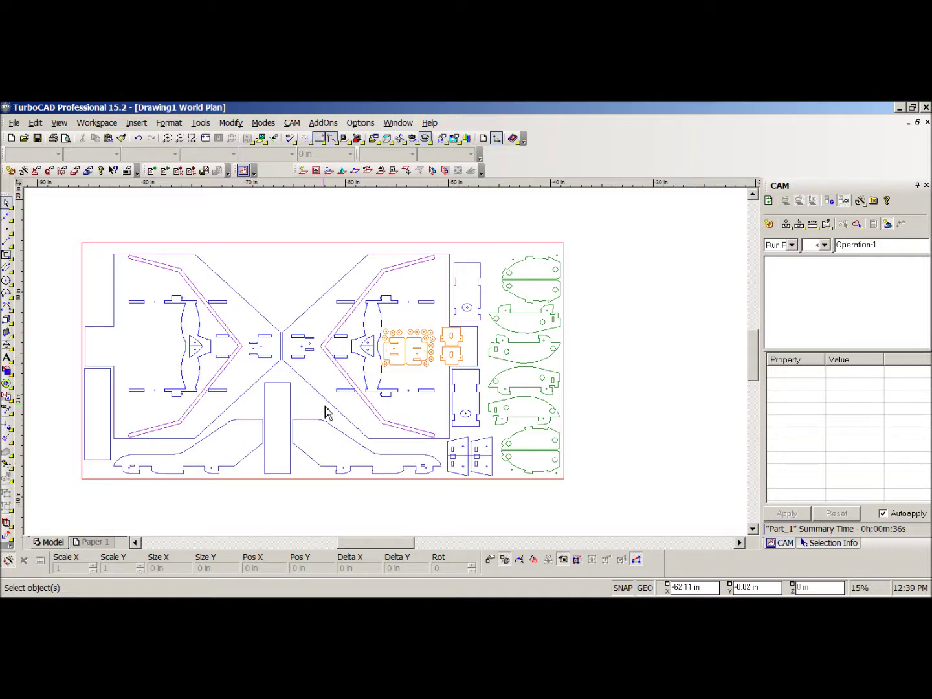
Copy the entire parts layout and paste the duplicate to the left of the original.
scroll(327, 413, down, 3)
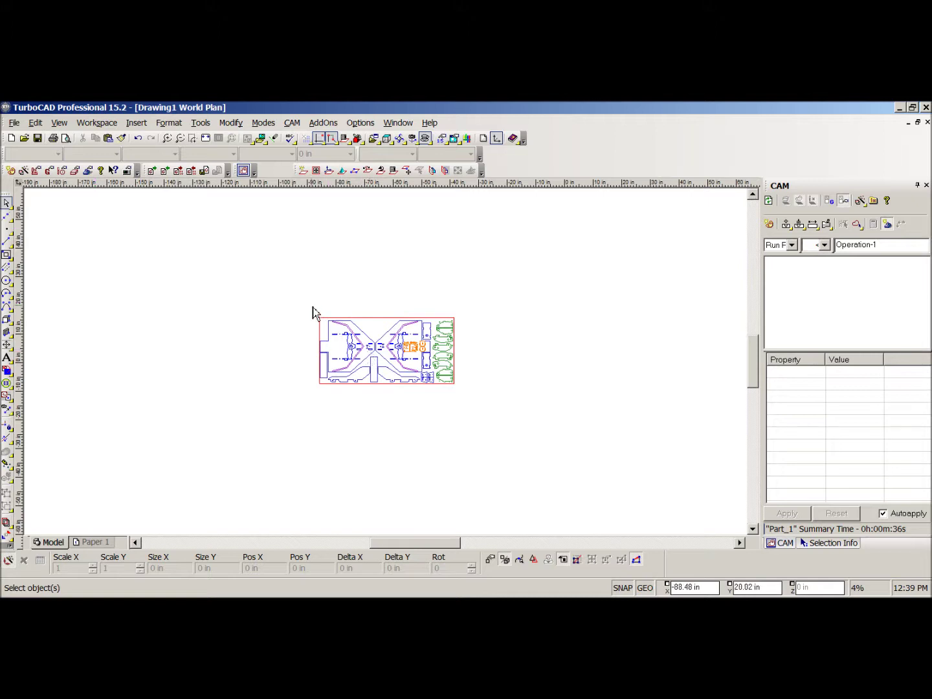
drag(313, 312, 489, 399)
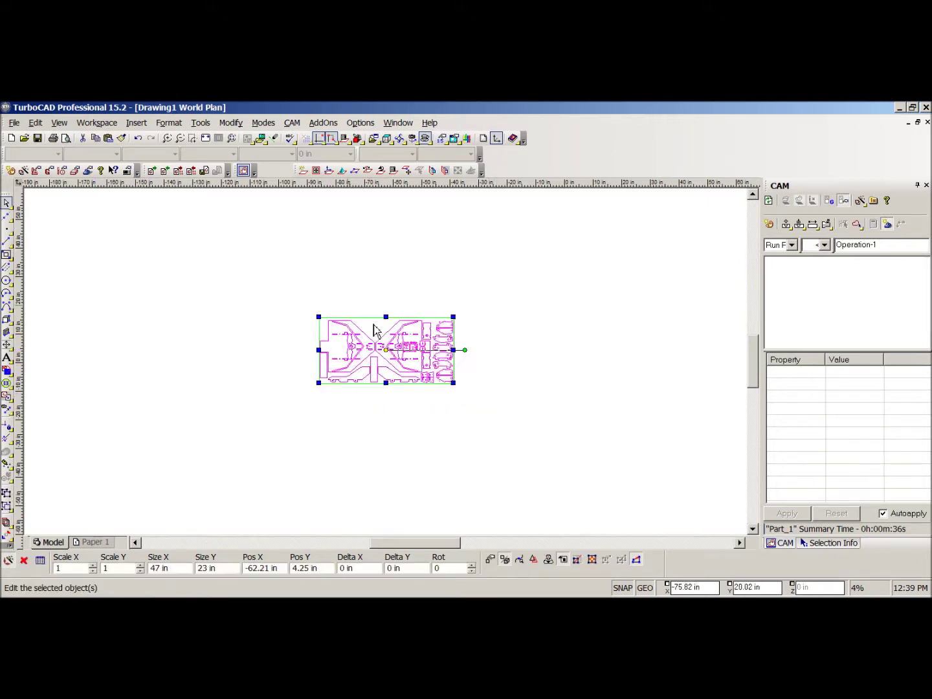
click(96, 138)
click(107, 138)
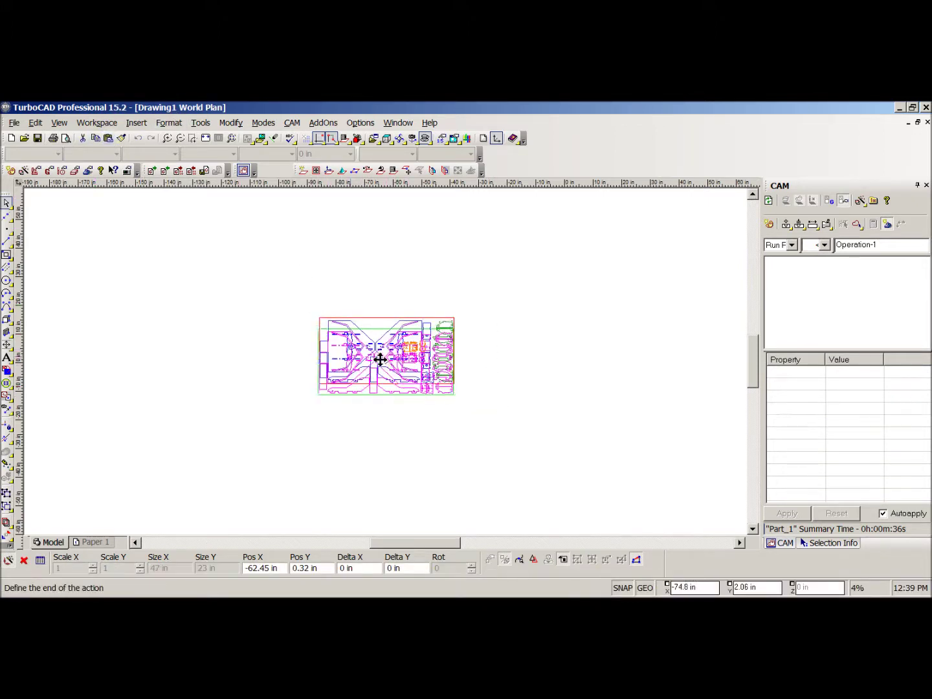
click(184, 353)
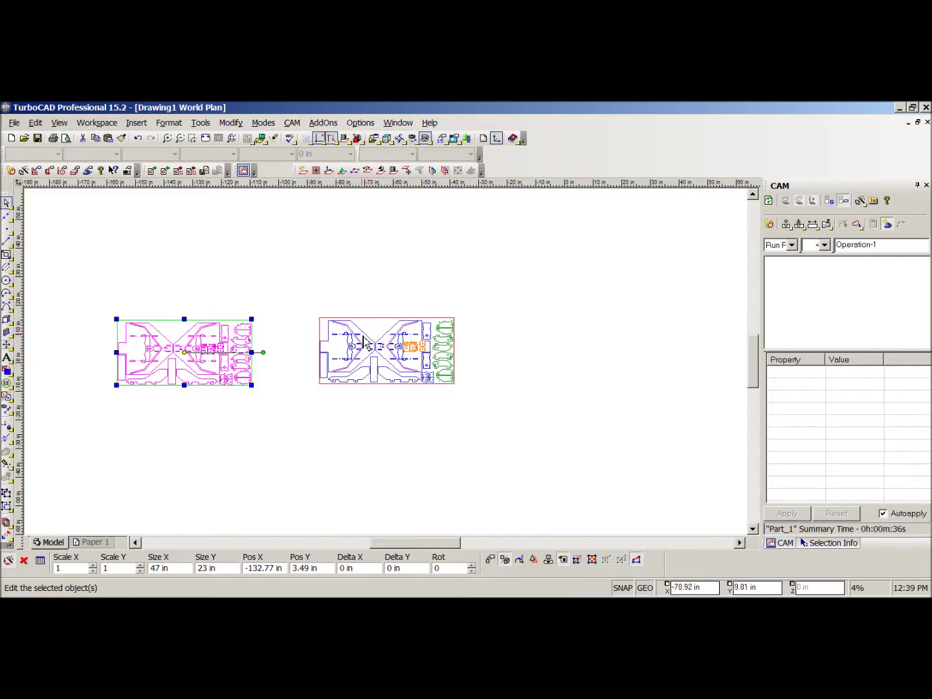
click(265, 317)
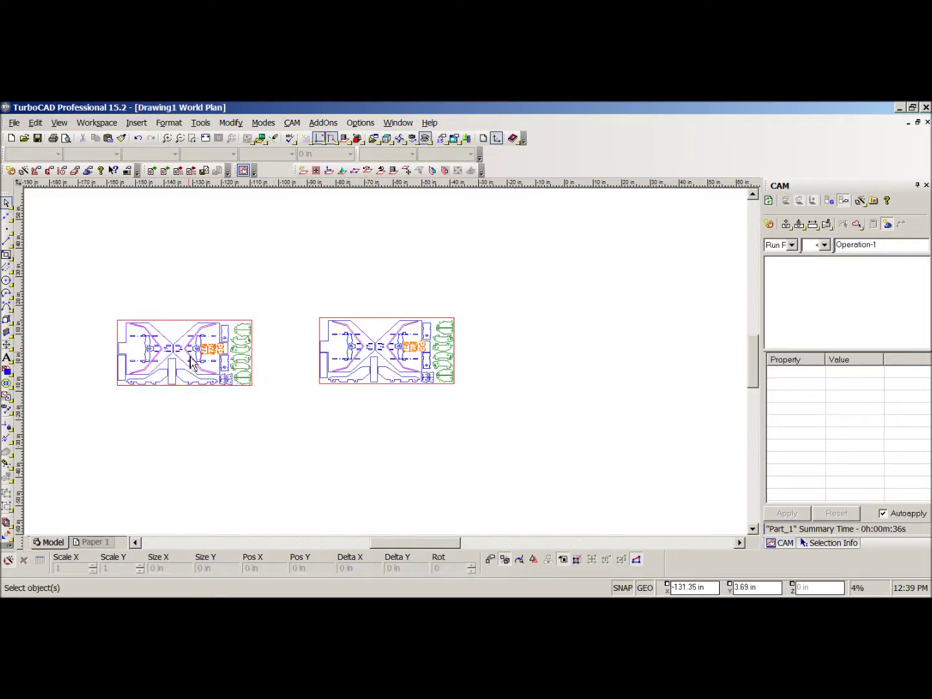
Set the pasted copy's line colour to Blue.
scroll(194, 353, up, 2)
scroll(372, 311, up, 1)
click(354, 327)
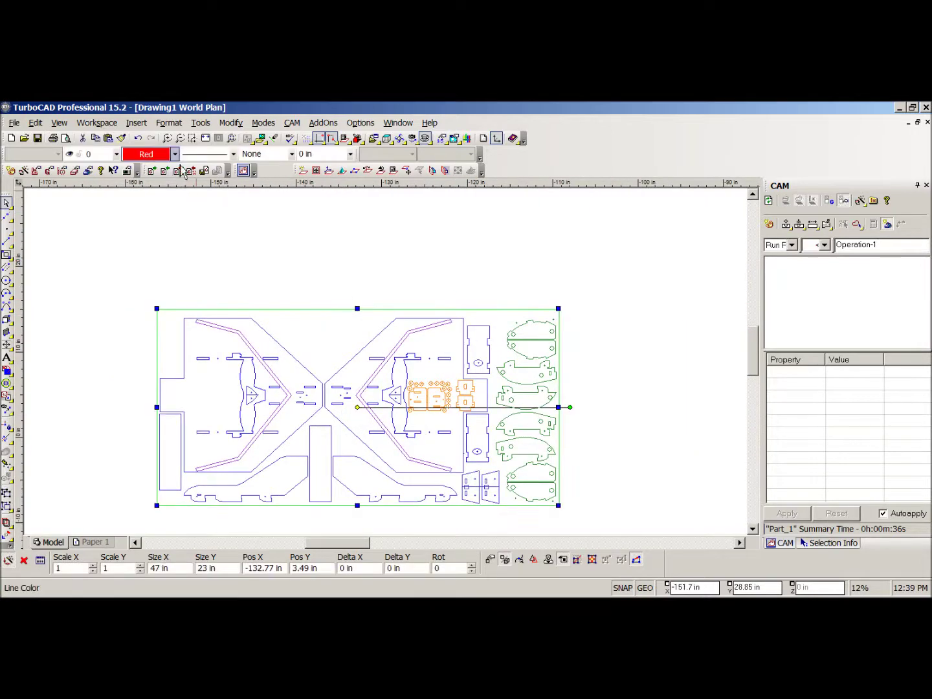
click(176, 154)
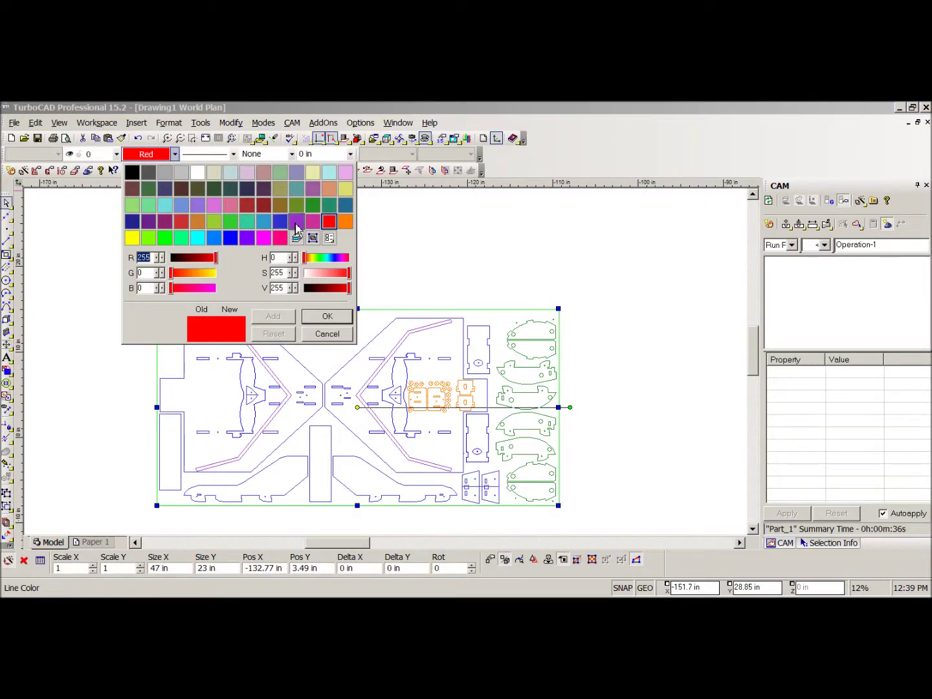
click(238, 236)
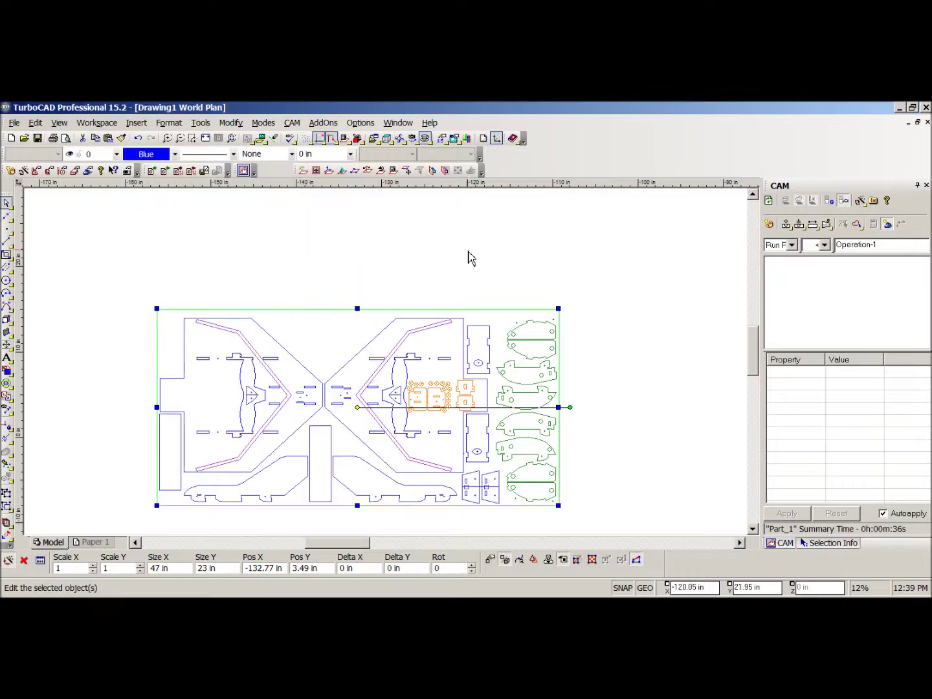
click(470, 258)
scroll(425, 373, down, 2)
Move the red-outlined original layout up to the top left of the drawing.
scroll(456, 376, down, 1)
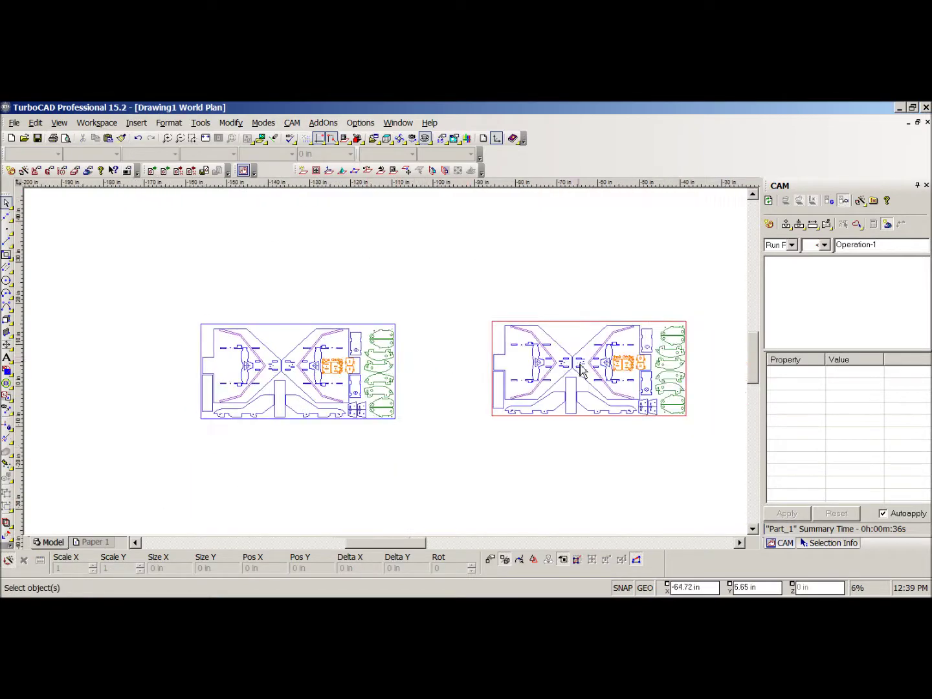
drag(476, 296, 725, 442)
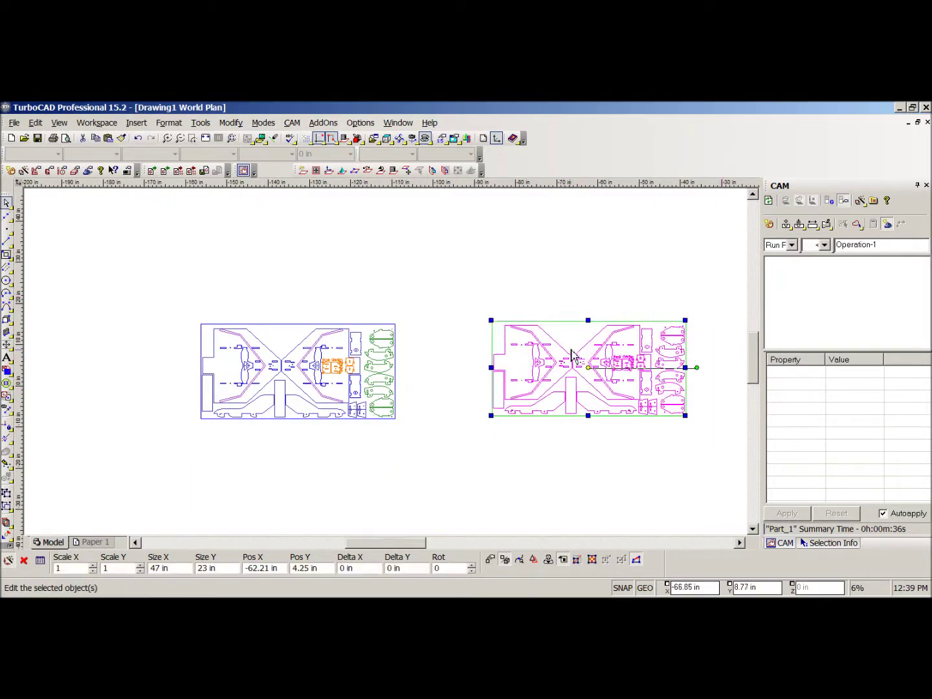
mouse_move(589, 368)
mouse_down()
mouse_move(543, 338)
mouse_move(253, 236)
mouse_up()
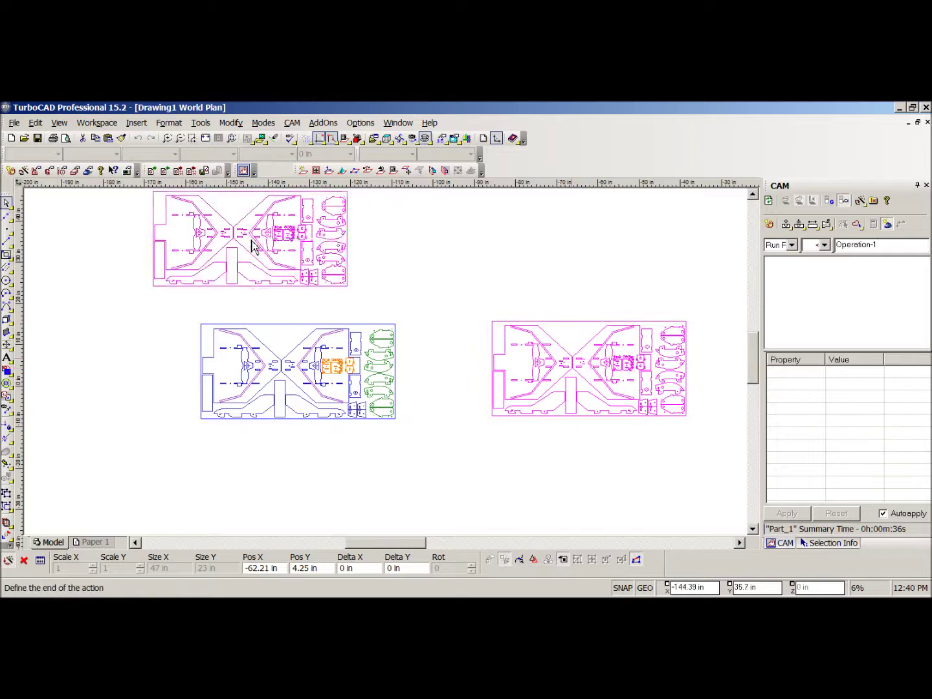
key(Escape)
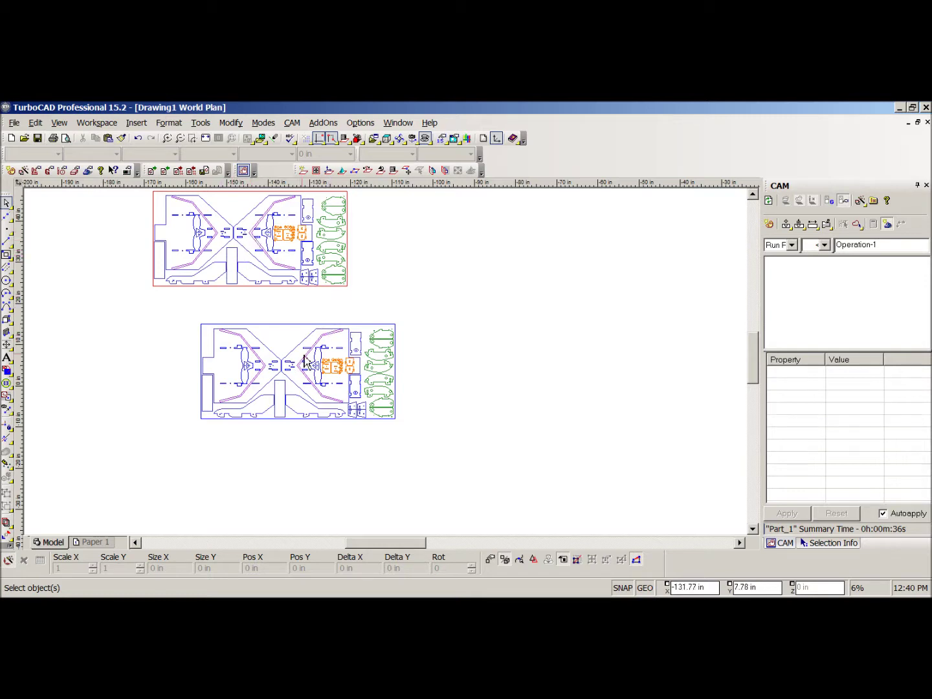
Move the blue copy left so it sits directly beneath the original, left edges aligned.
drag(183, 323, 447, 439)
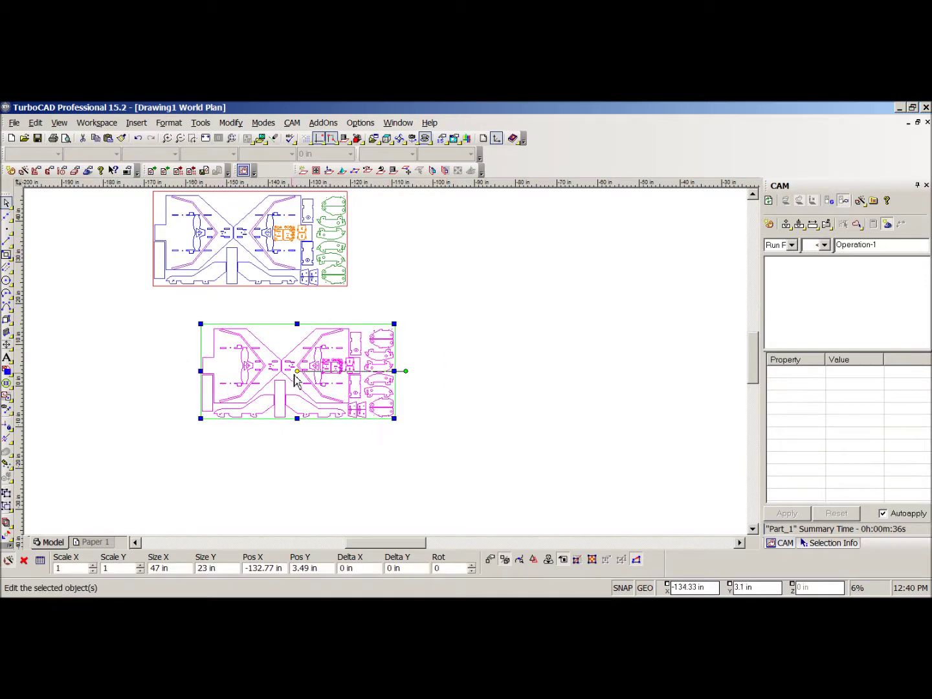
mouse_move(297, 370)
mouse_down()
mouse_move(215, 363)
mouse_move(254, 366)
mouse_up()
click(439, 375)
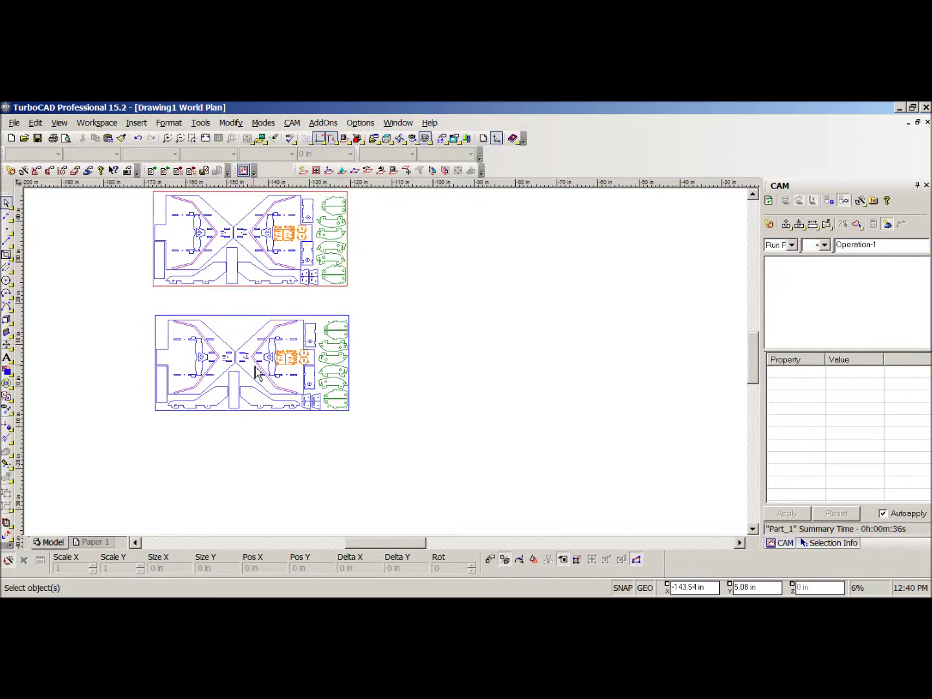
Zoom around the blue layout, briefly selecting and then clearing its outer boundary rectangle.
scroll(387, 369, up, 2)
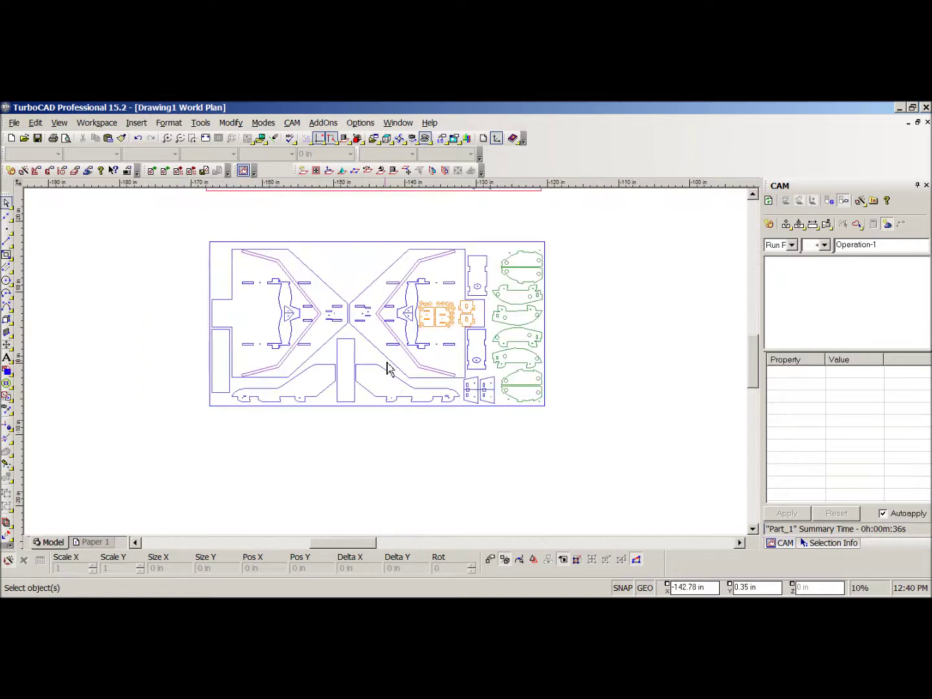
scroll(473, 356, down, 2)
scroll(387, 369, up, 3)
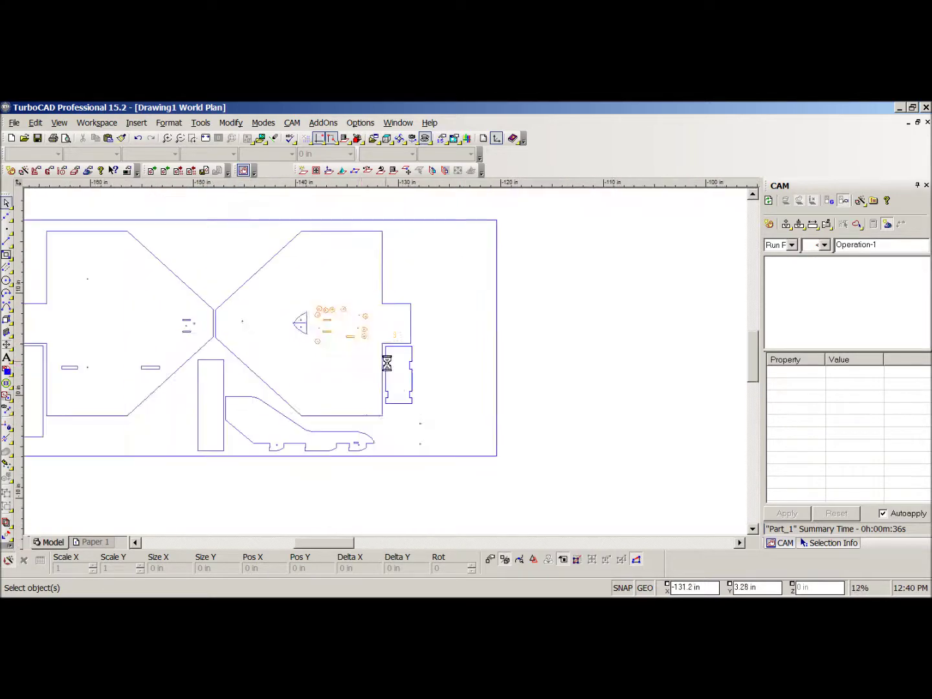
scroll(302, 374, down, 2)
scroll(391, 369, up, 1)
scroll(388, 367, down, 1)
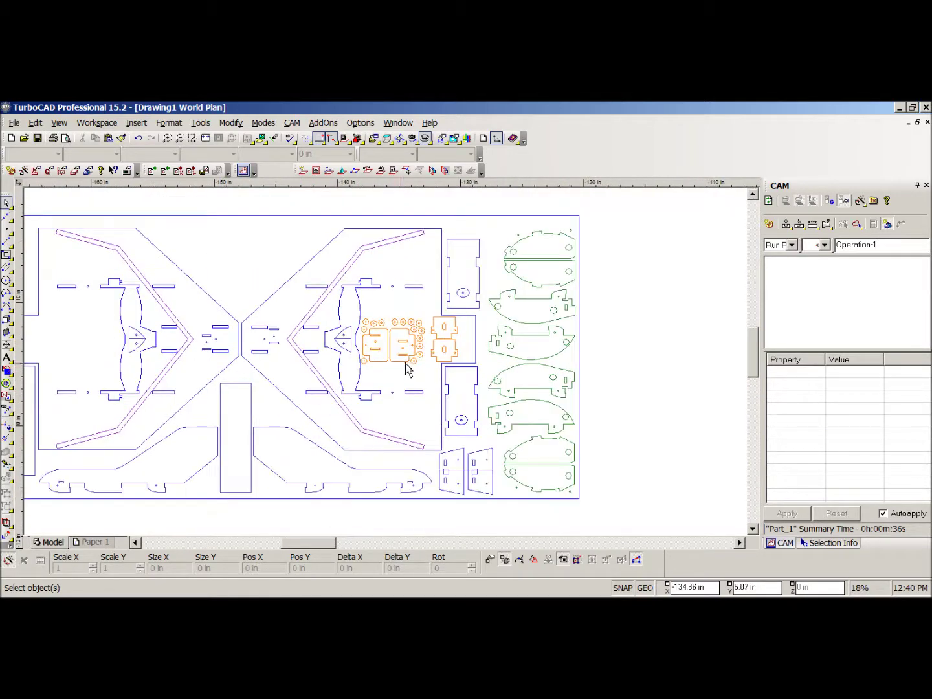
scroll(387, 368, down, 1)
scroll(388, 369, up, 2)
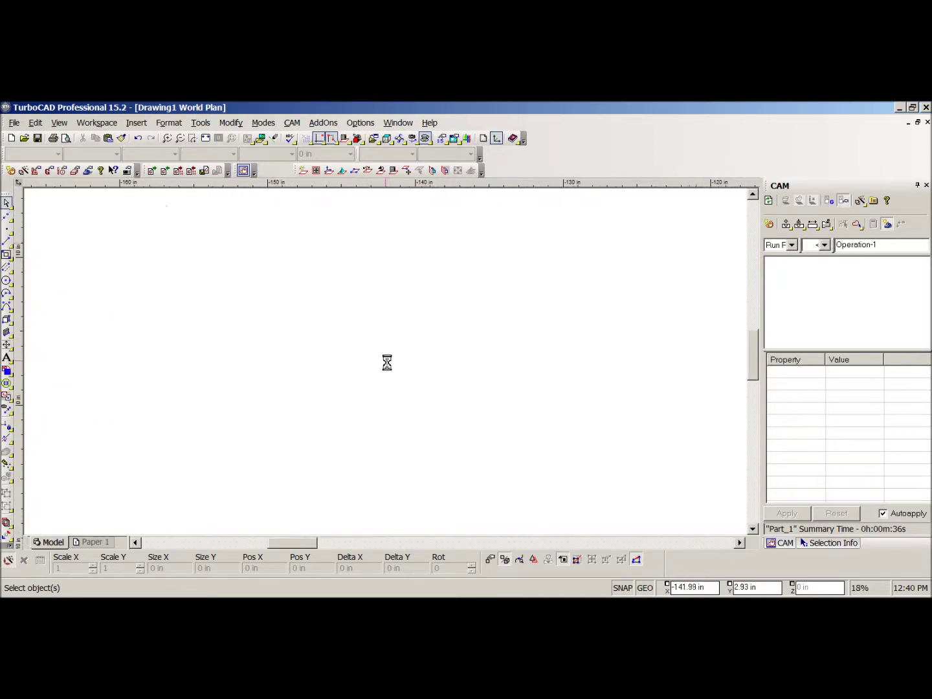
drag(523, 496, 518, 511)
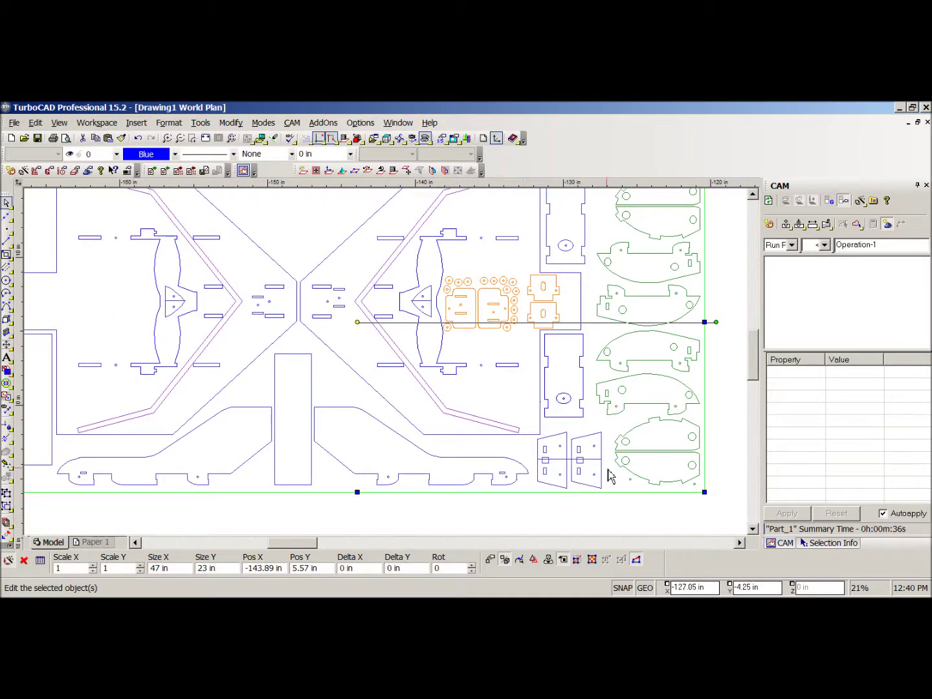
click(728, 385)
Zoom in on the orange parts and window-select the left orange group.
scroll(386, 369, down, 1)
scroll(388, 369, down, 1)
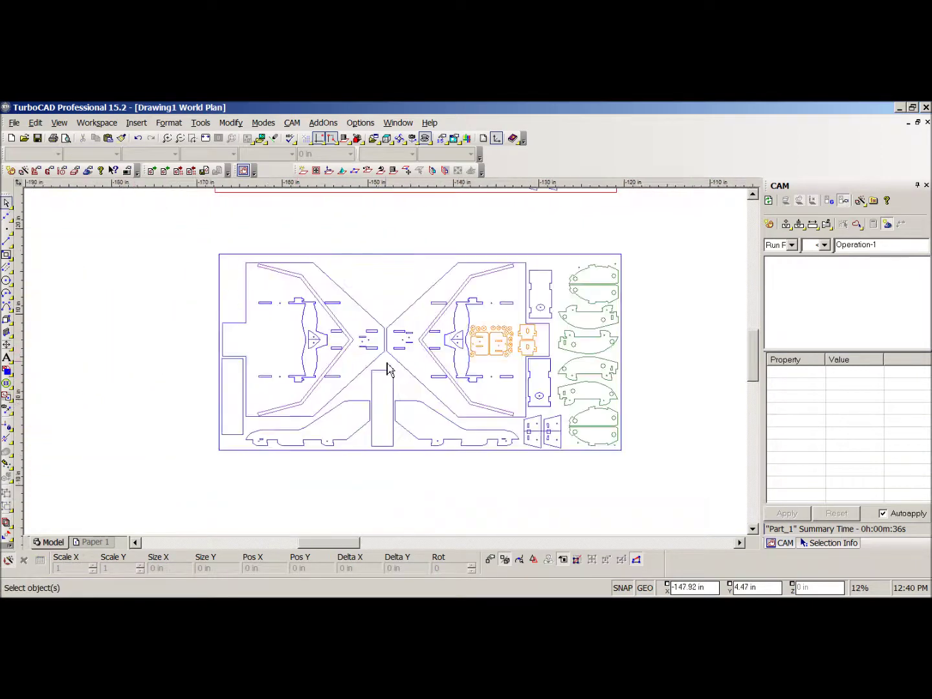
scroll(390, 370, up, 2)
scroll(633, 339, down, 1)
scroll(417, 288, down, 1)
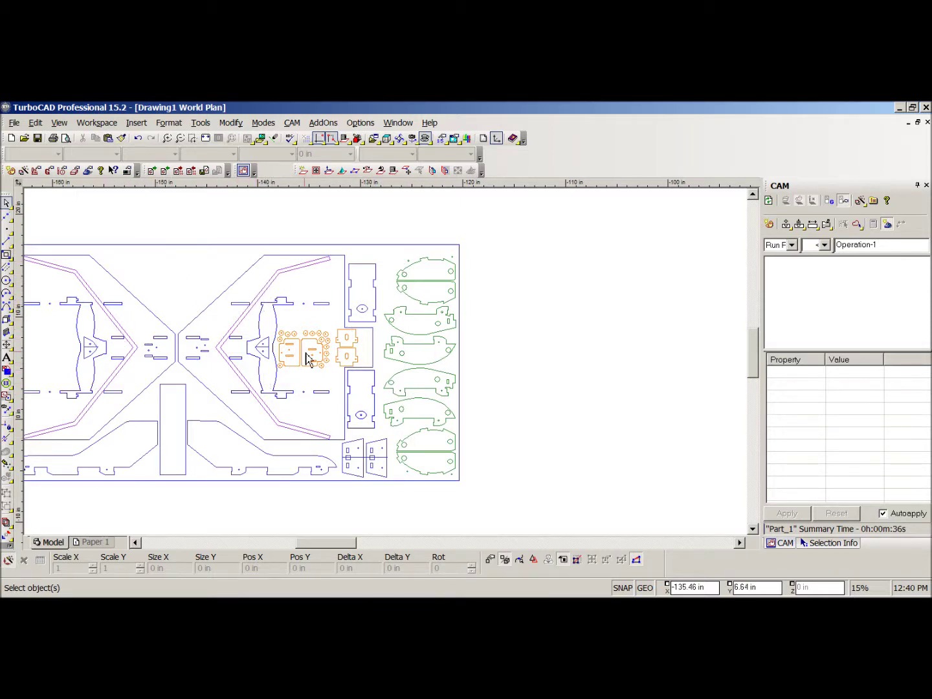
scroll(306, 354, up, 2)
scroll(390, 368, up, 1)
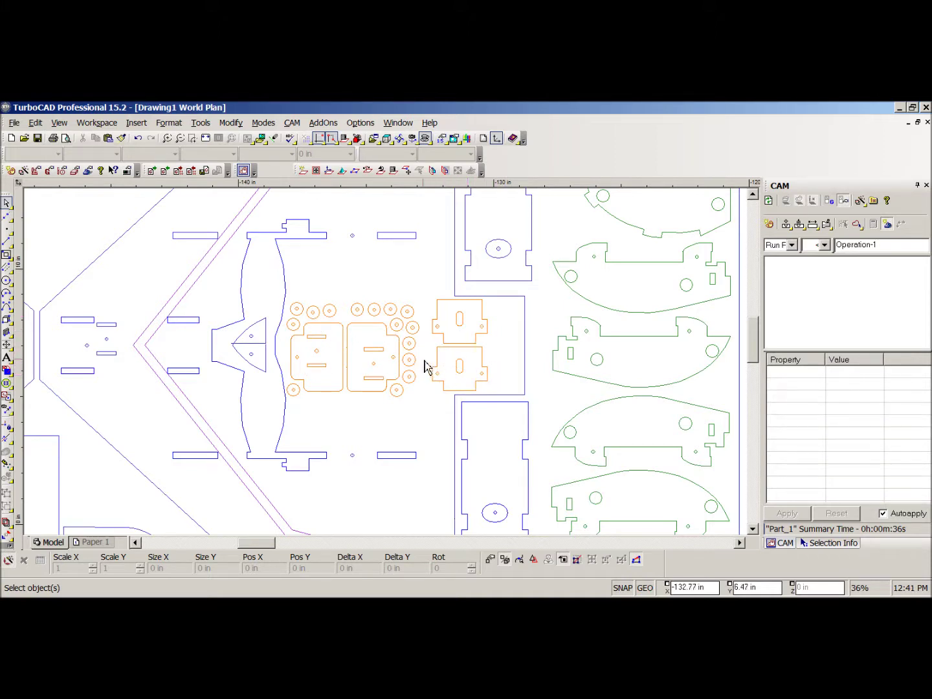
drag(292, 310, 421, 413)
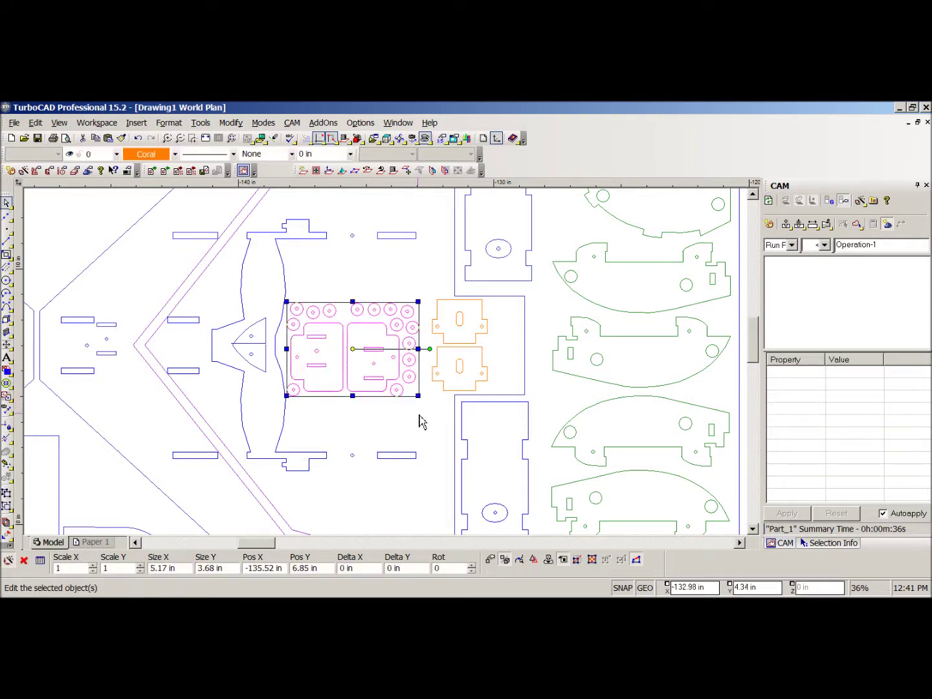
click(381, 429)
drag(424, 299, 516, 403)
click(555, 322)
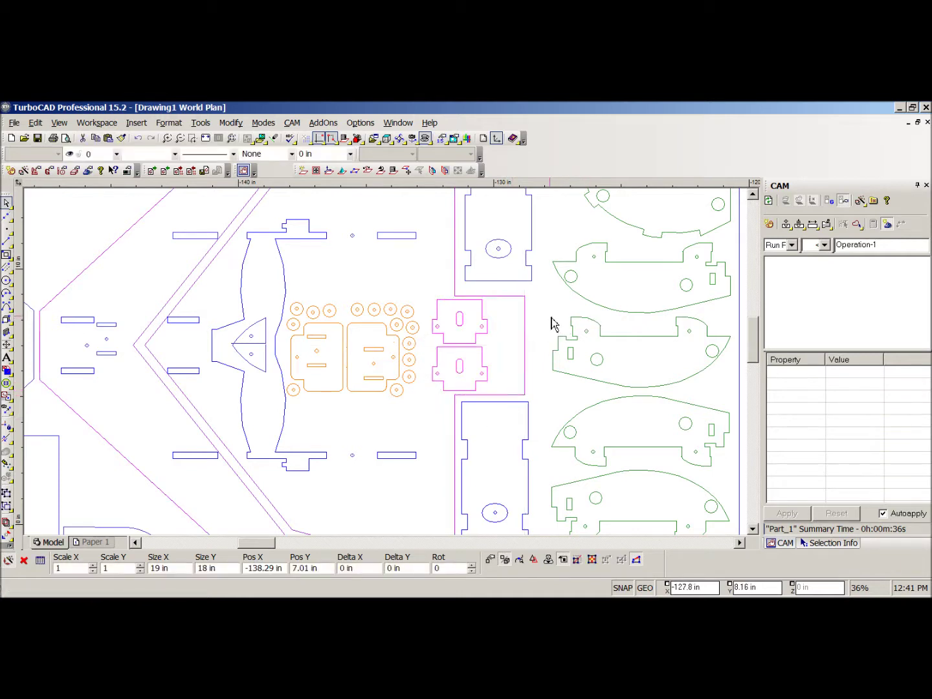
drag(428, 297, 505, 396)
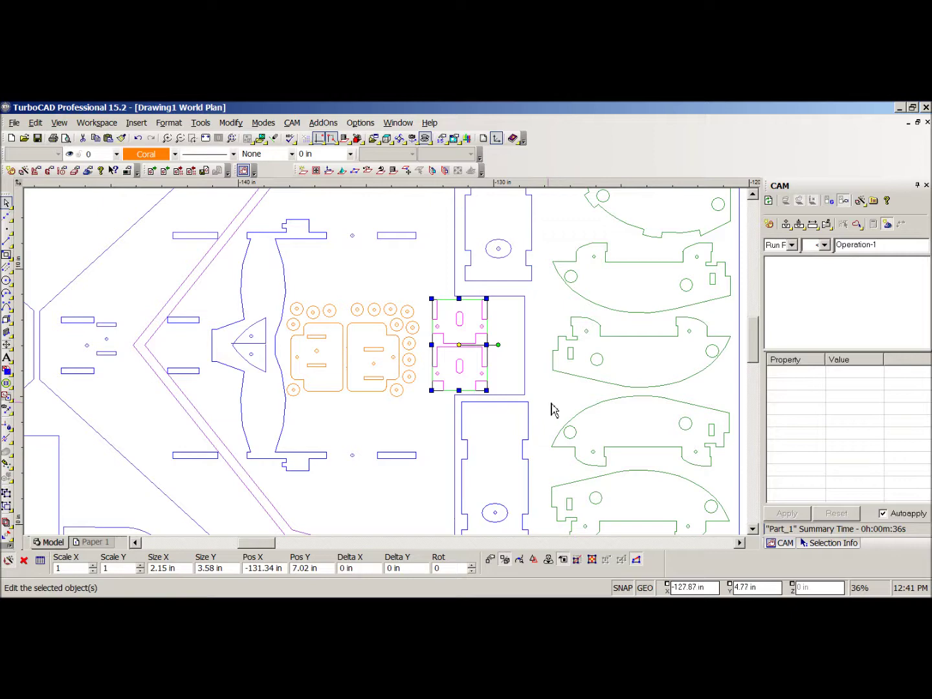
scroll(388, 368, down, 3)
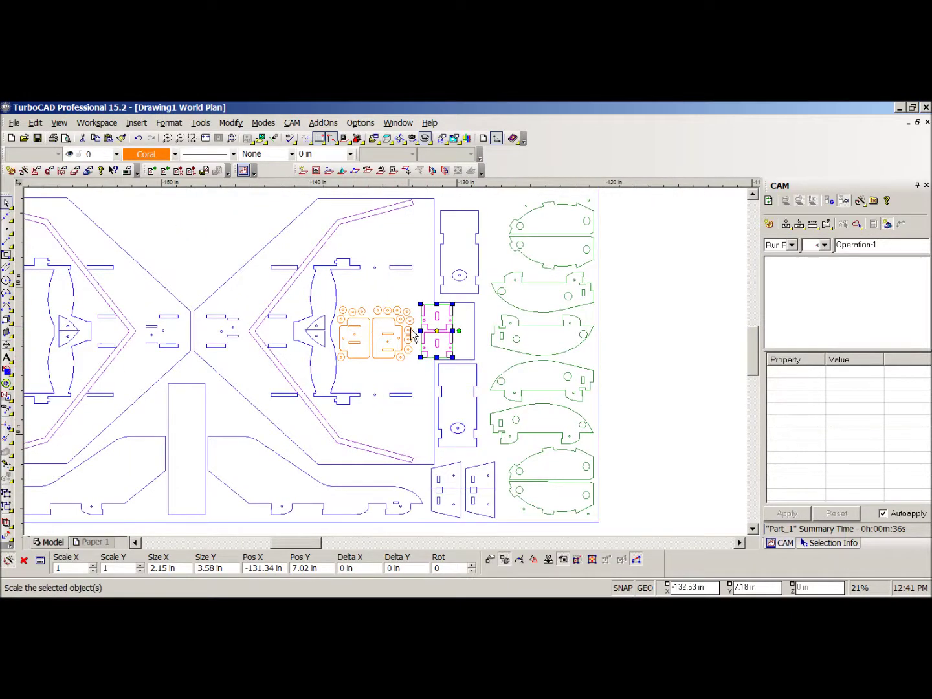
click(399, 421)
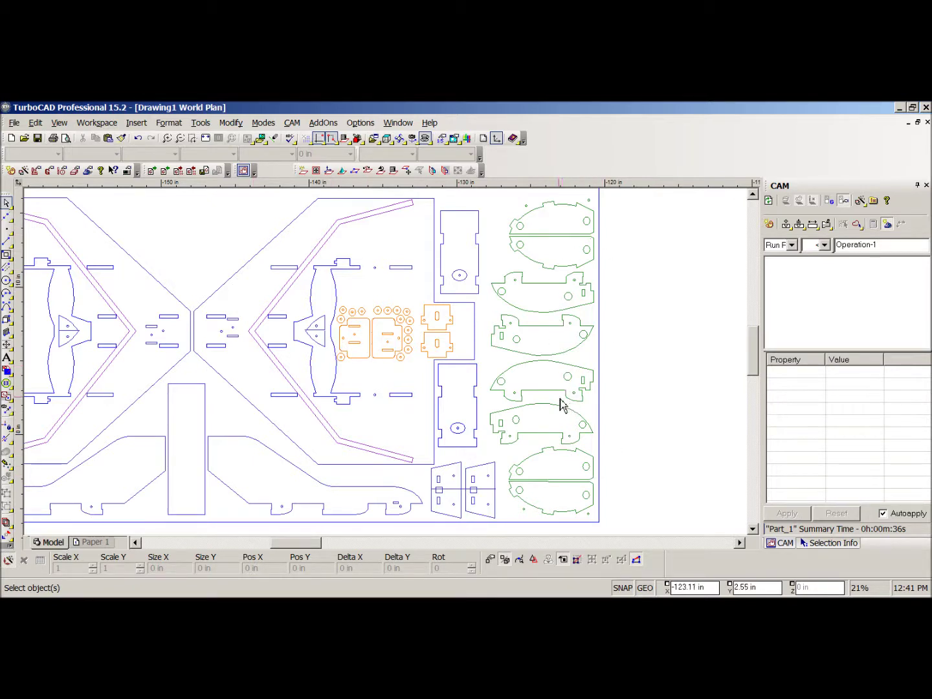
scroll(117, 294, down, 1)
middle_drag(117, 293, 393, 377)
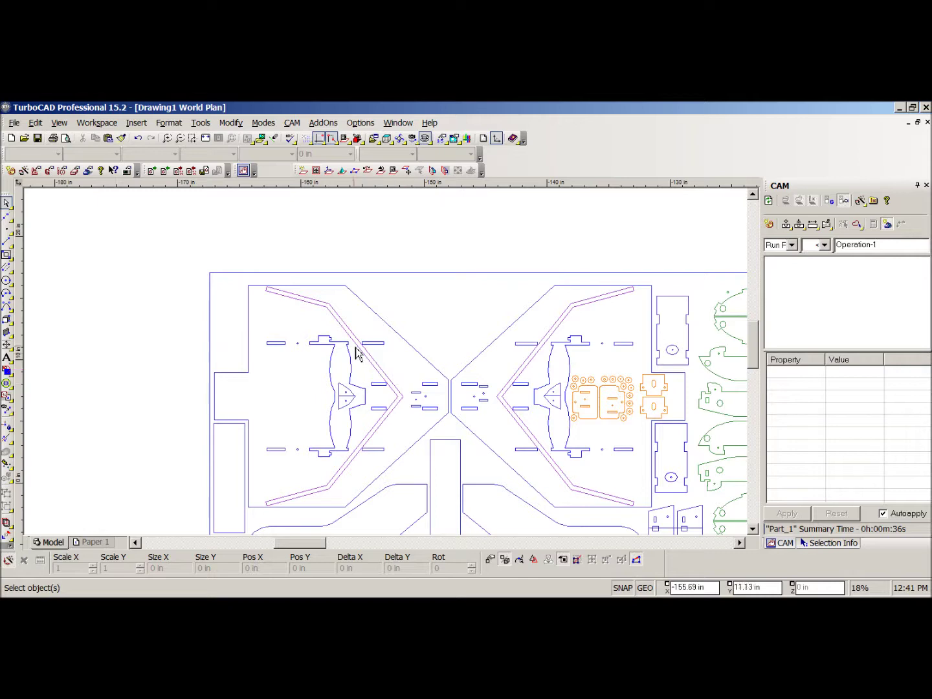
click(389, 366)
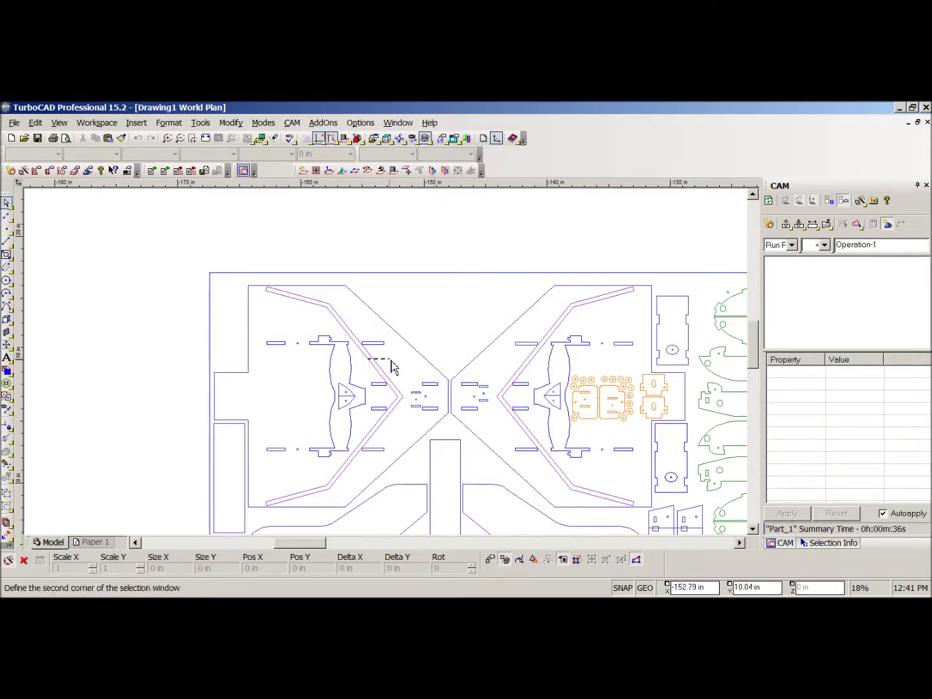
click(539, 364)
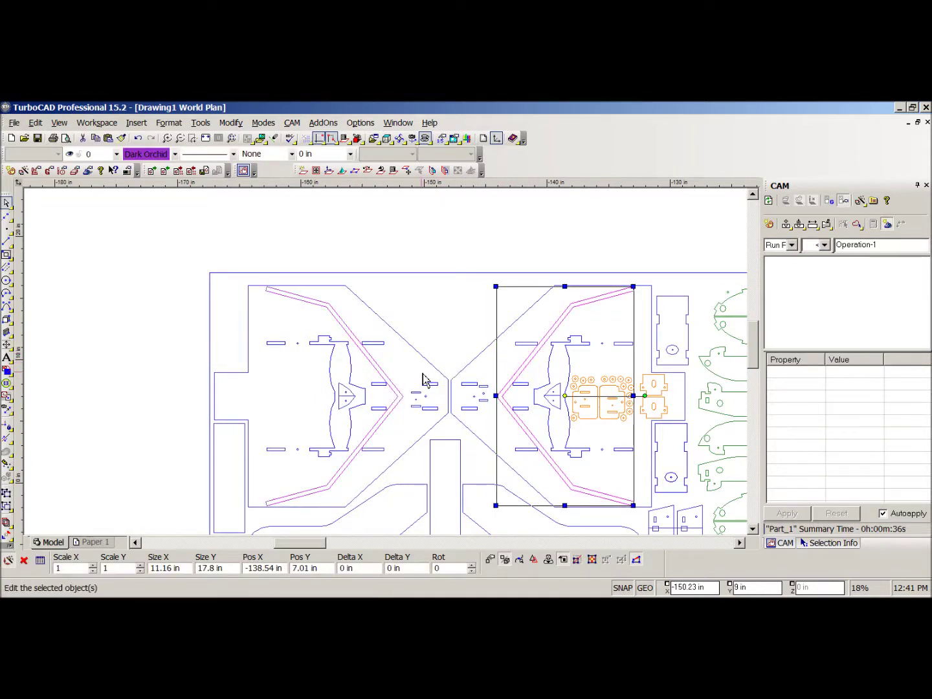
scroll(495, 411, down, 2)
scroll(387, 366, up, 5)
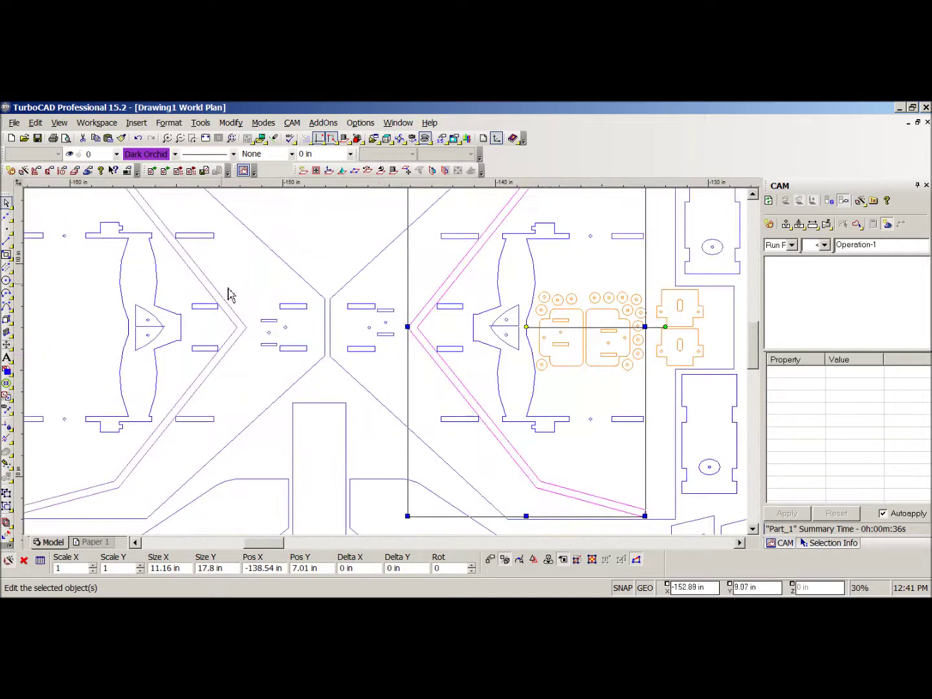
click(197, 271)
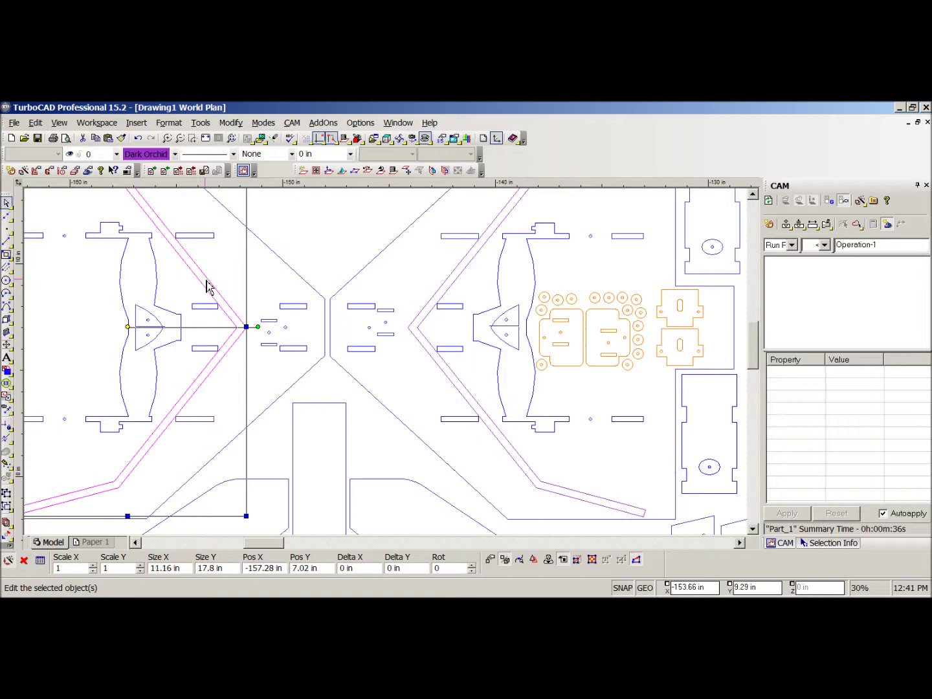
click(347, 223)
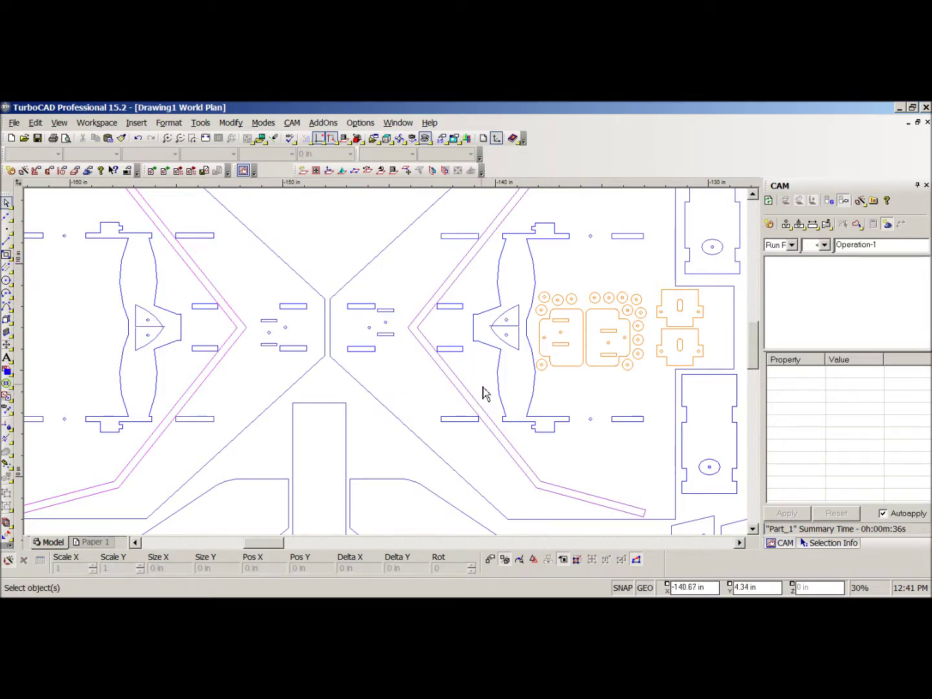
scroll(592, 378, down, 1)
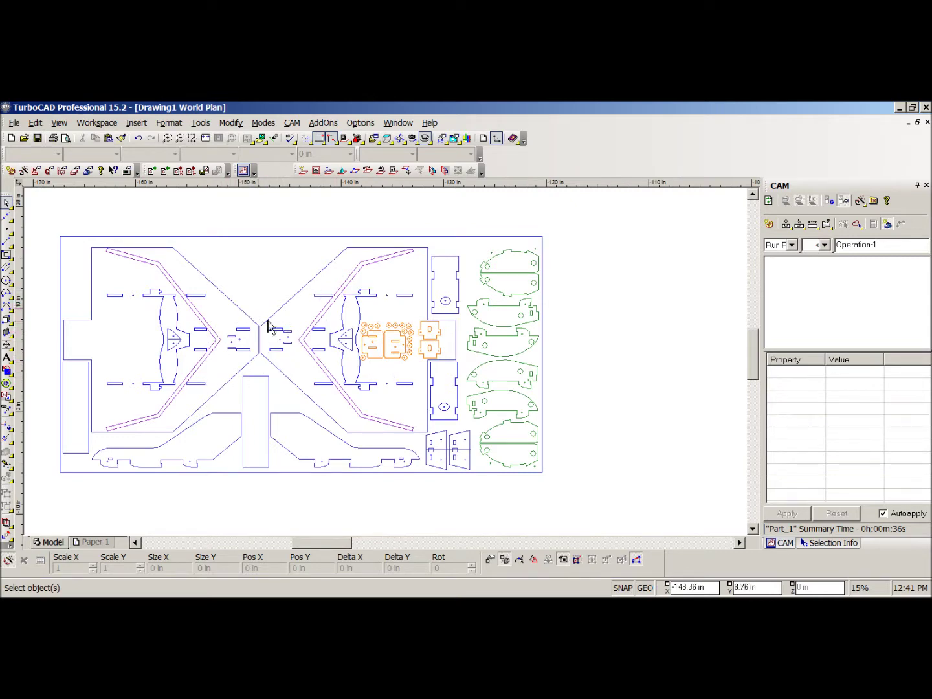
scroll(502, 402, up, 5)
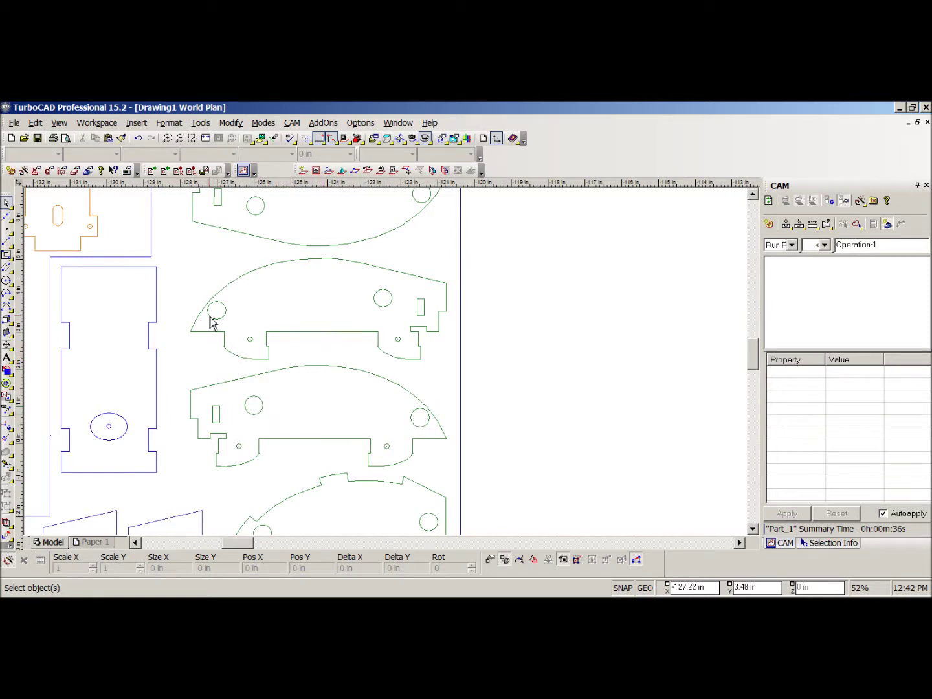
scroll(284, 237, down, 3)
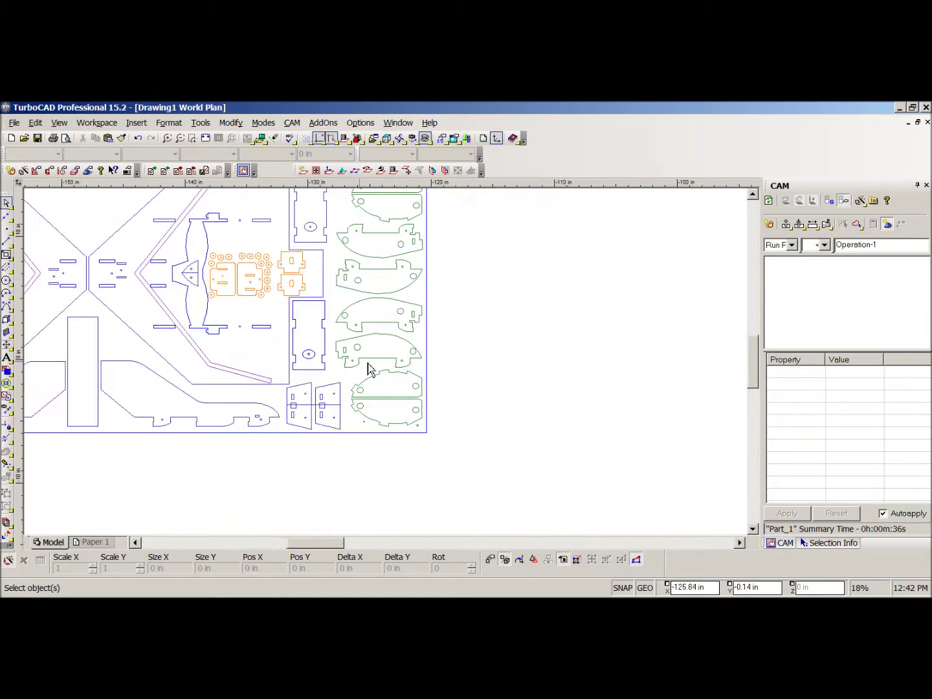
scroll(367, 370, down, 2)
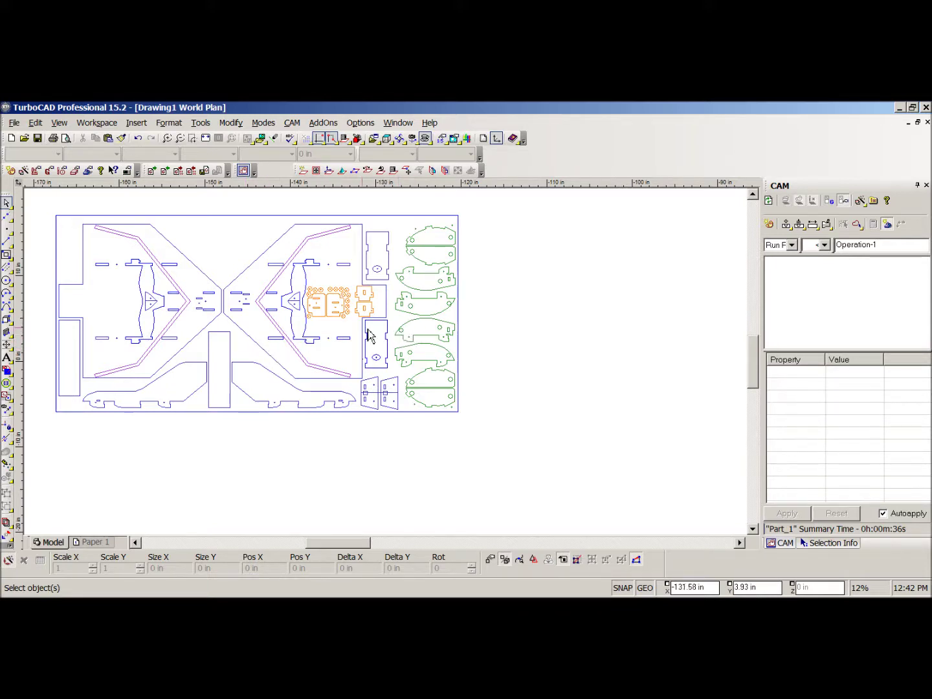
scroll(379, 318, up, 6)
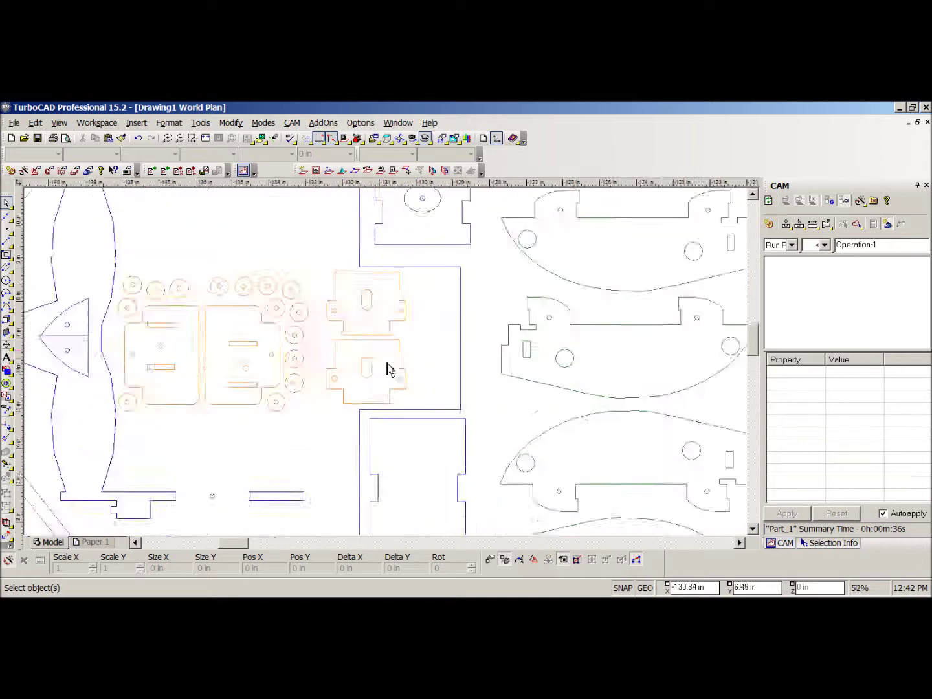
Copy the two small coral parts and paste them, stacked, in open space right of the sheet.
drag(311, 263, 432, 433)
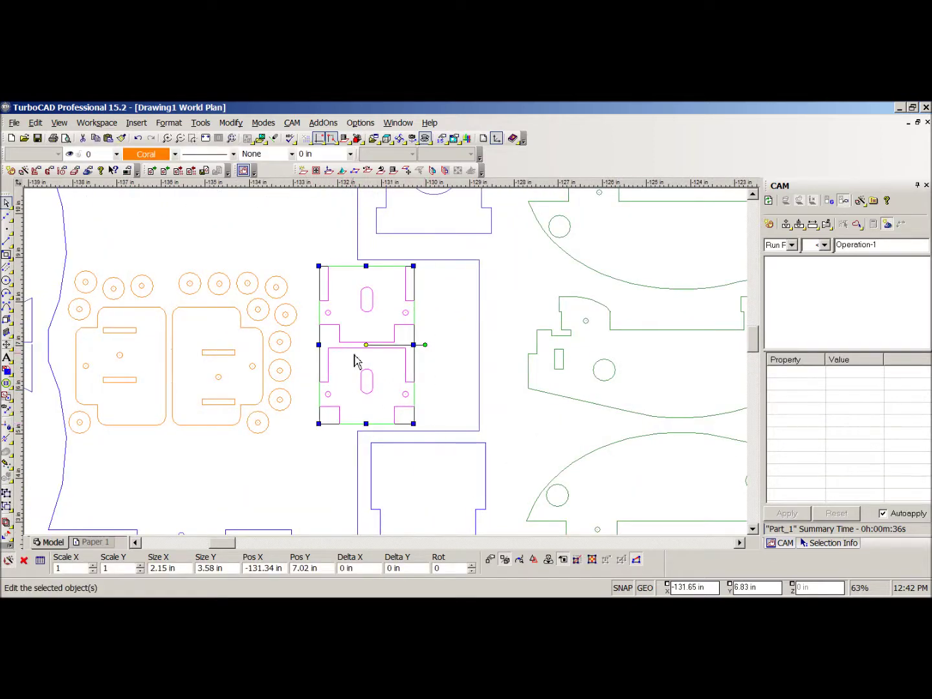
scroll(458, 405, down, 8)
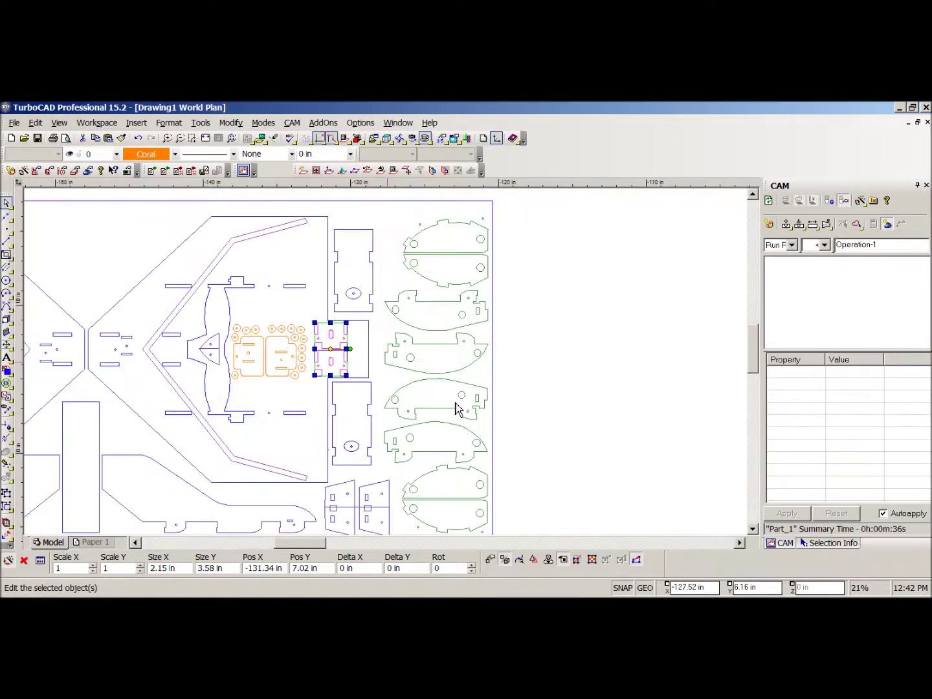
scroll(387, 364, down, 1)
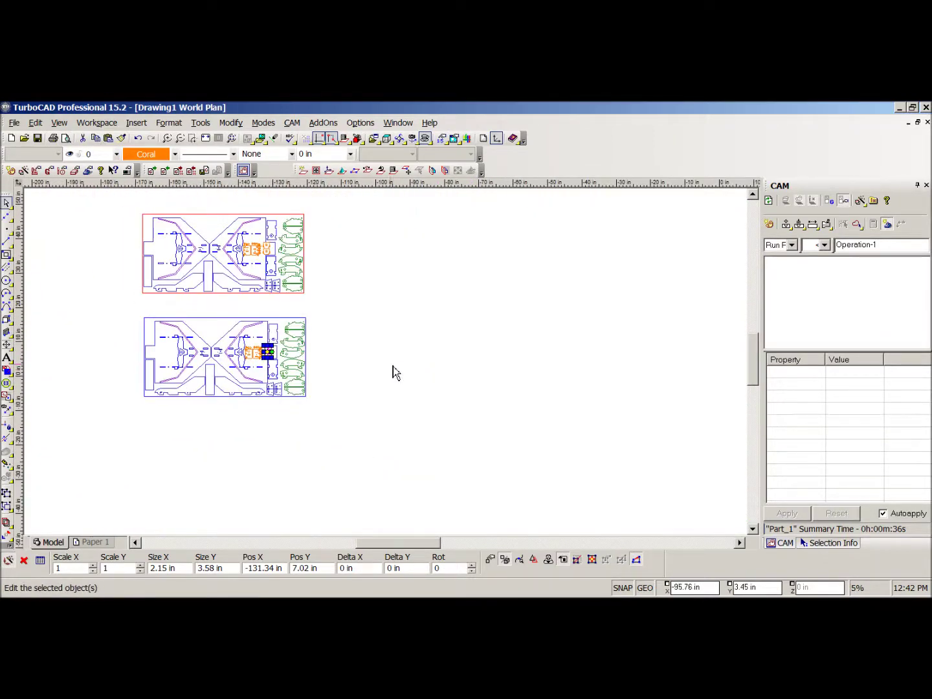
click(108, 143)
scroll(402, 361, up, 3)
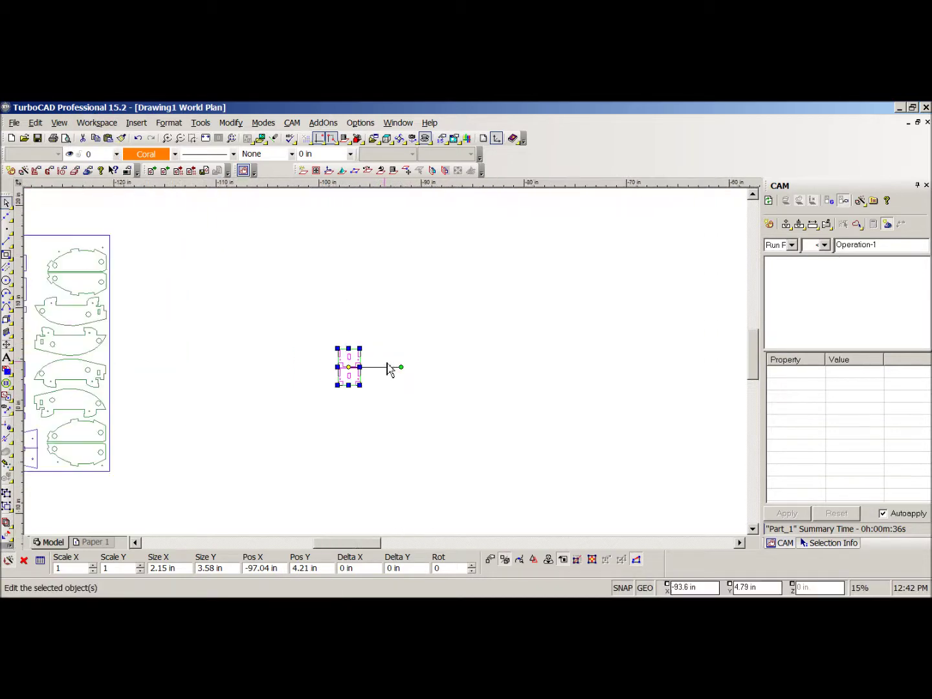
scroll(402, 361, up, 2)
click(446, 298)
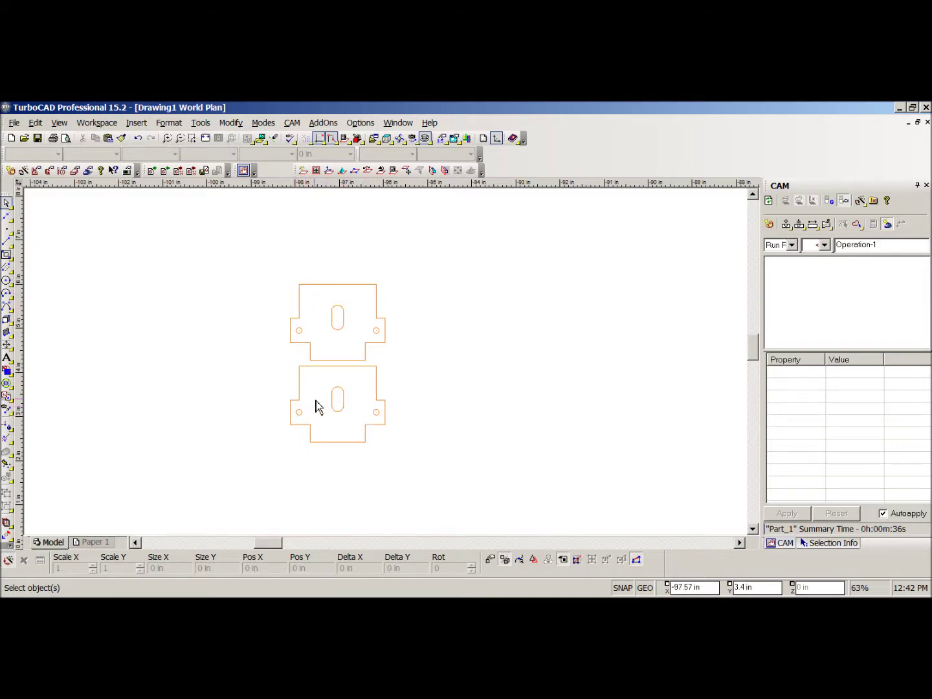
Zoom out to the nested sheets, briefly selecting then clearing the coral cluster with round pieces.
scroll(389, 371, down, 5)
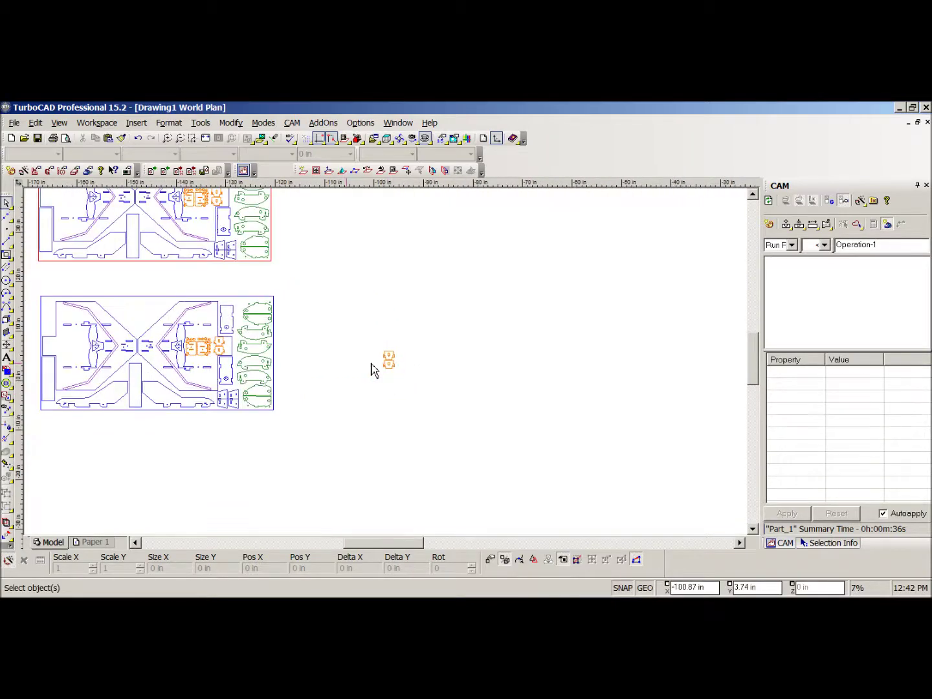
scroll(388, 366, up, 2)
scroll(364, 410, up, 1)
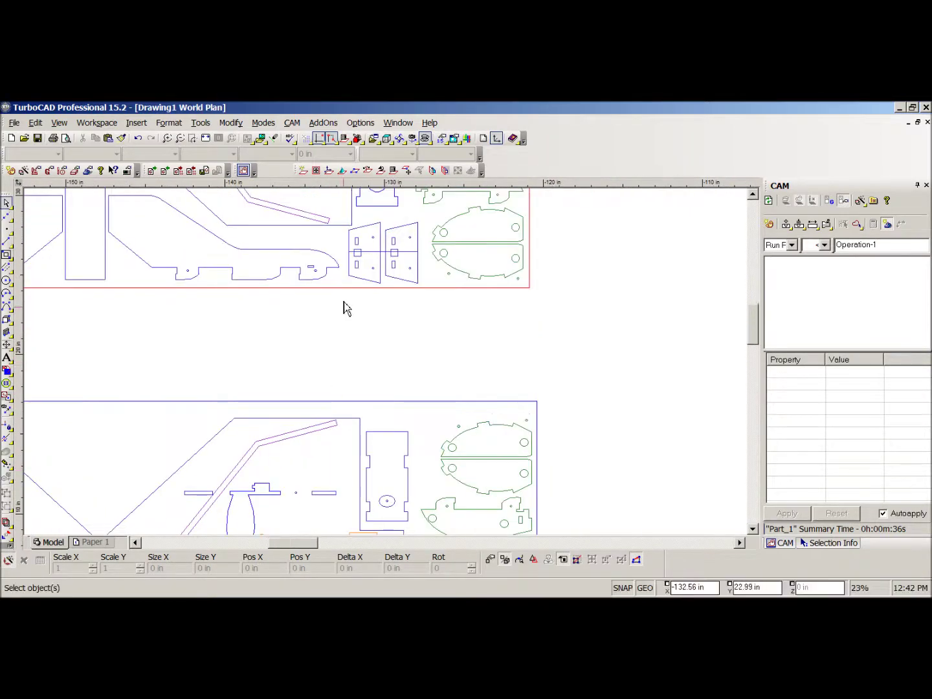
scroll(346, 308, down, 2)
scroll(381, 347, up, 3)
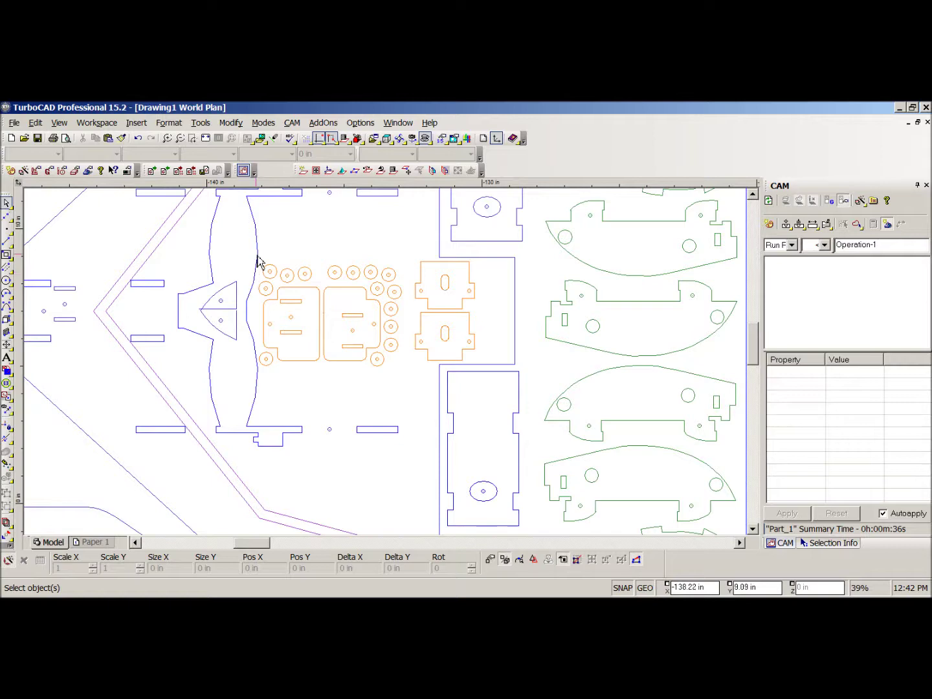
drag(259, 253, 411, 378)
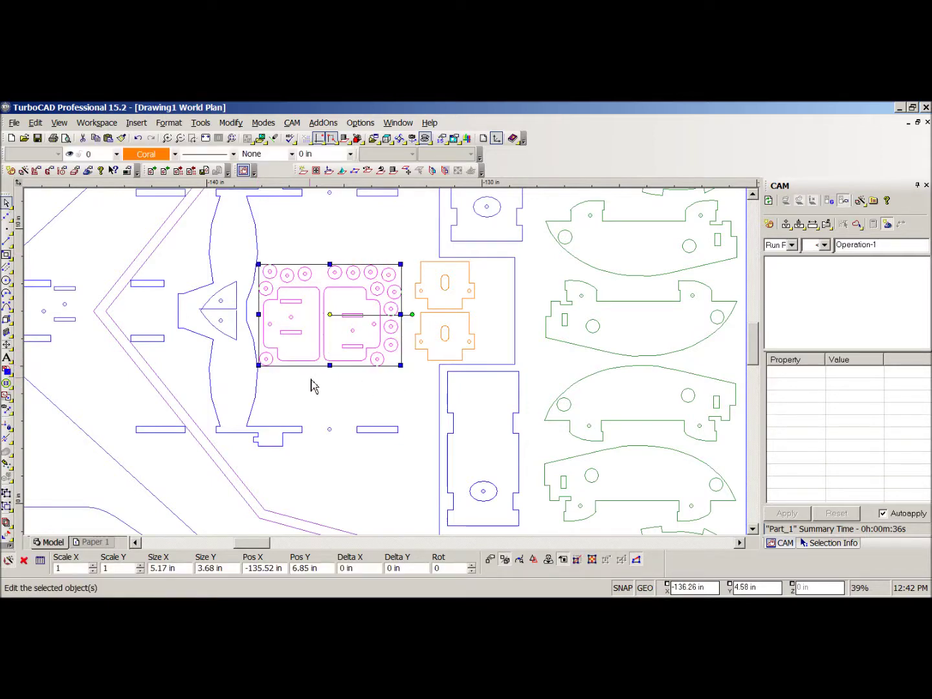
click(330, 392)
Zoom and pan onto the two pasted coral parts until their slots and side holes are visible.
scroll(423, 337, down, 2)
scroll(422, 337, down, 2)
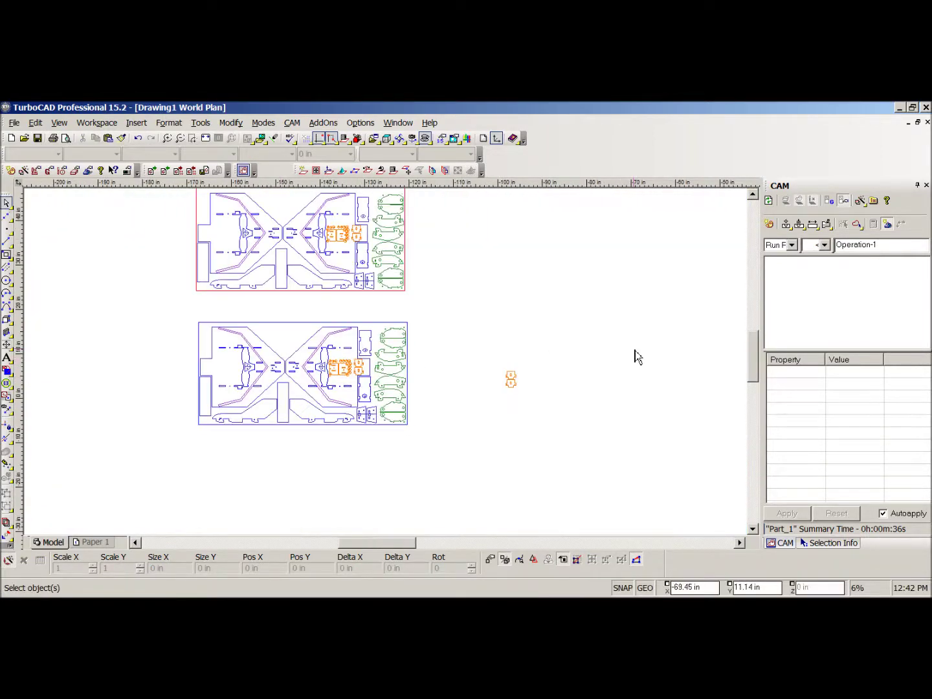
scroll(524, 409, up, 2)
scroll(408, 374, up, 2)
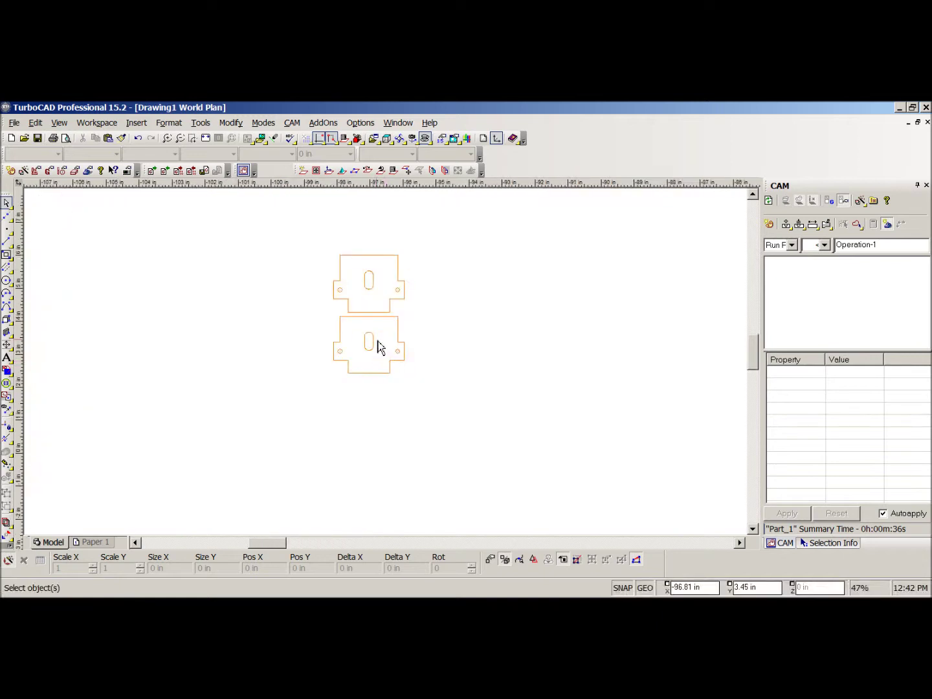
scroll(396, 368, down, 2)
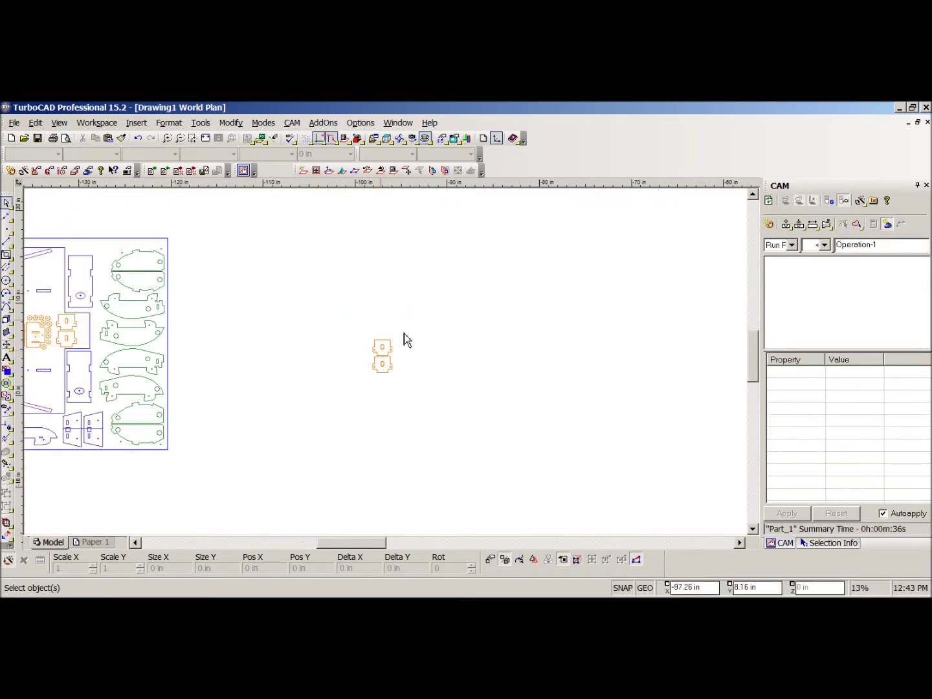
scroll(383, 368, down, 2)
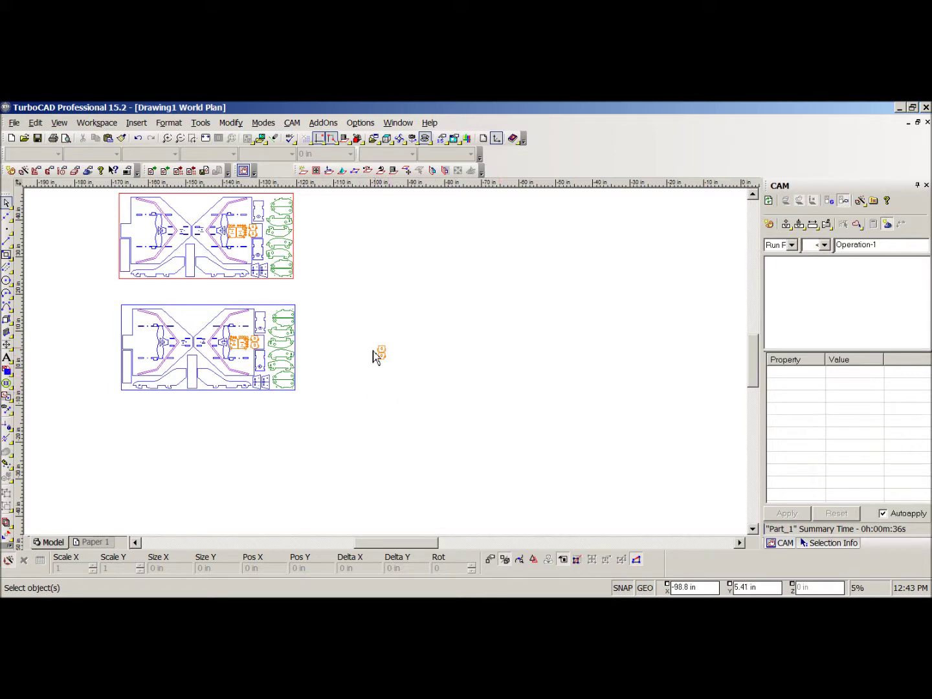
scroll(387, 372, up, 3)
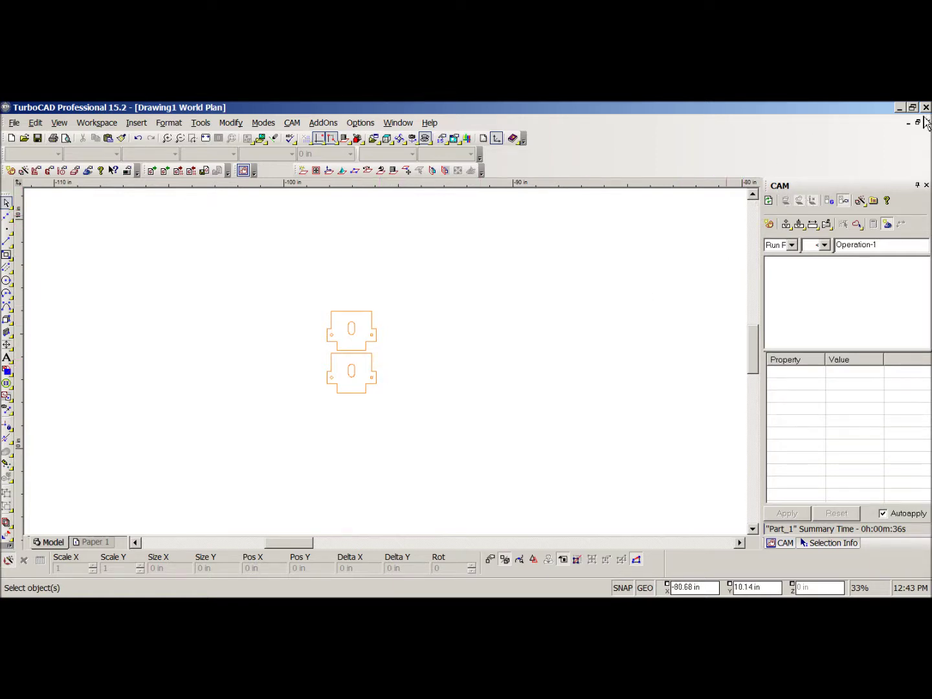
scroll(343, 385, down, 3)
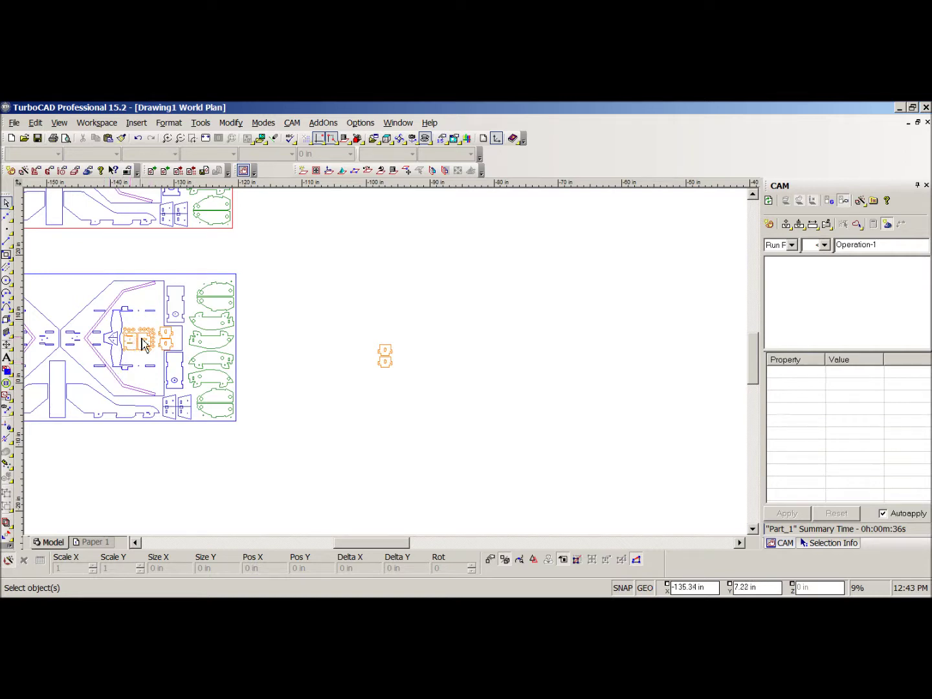
scroll(387, 376, up, 5)
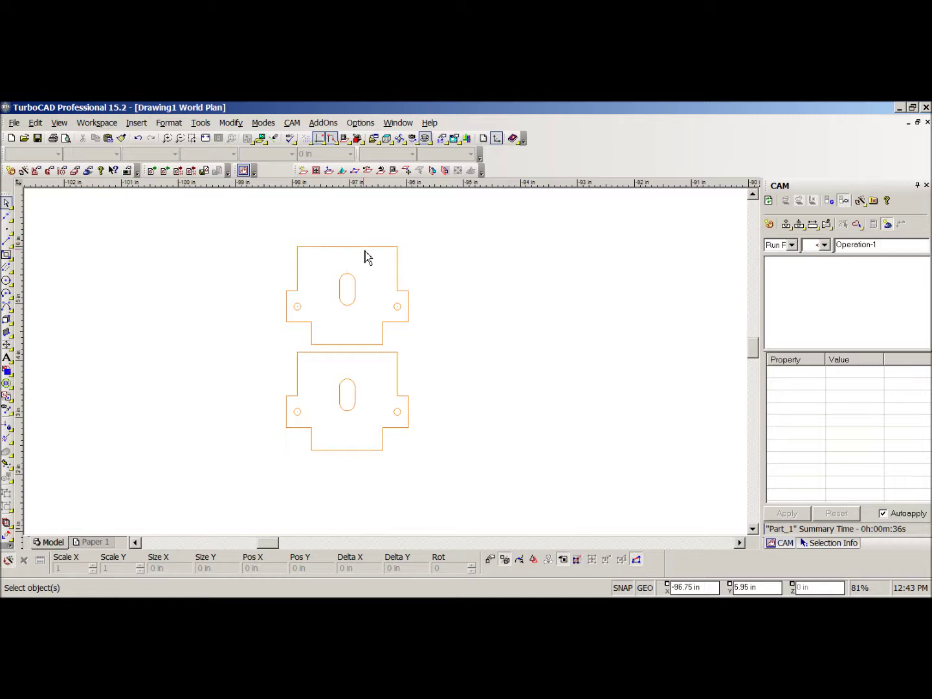
middle_drag(336, 302, 457, 437)
scroll(457, 437, up, 1)
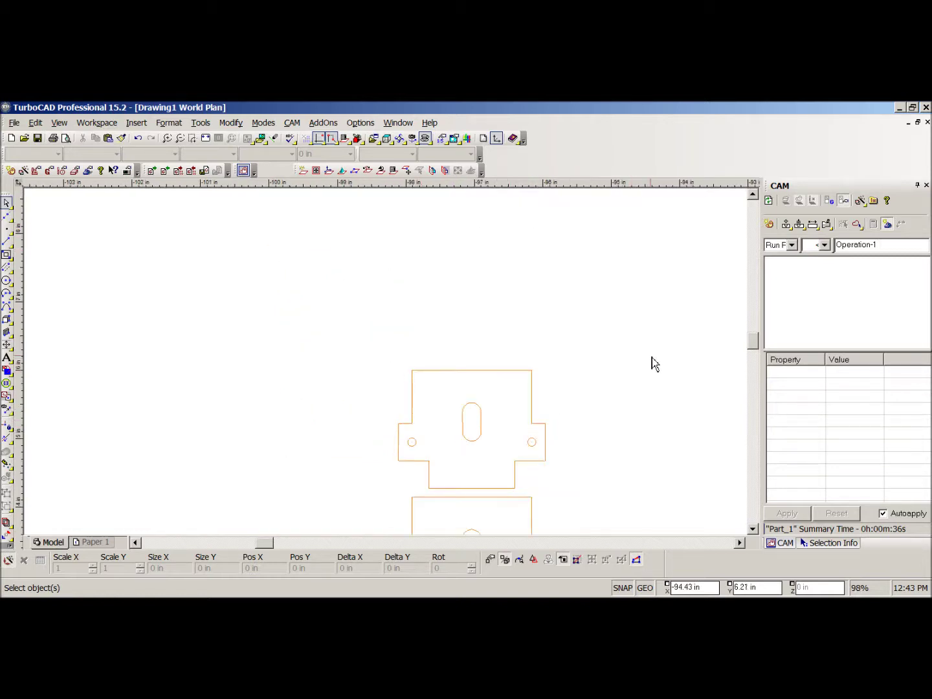
scroll(385, 371, down, 2)
scroll(391, 370, up, 2)
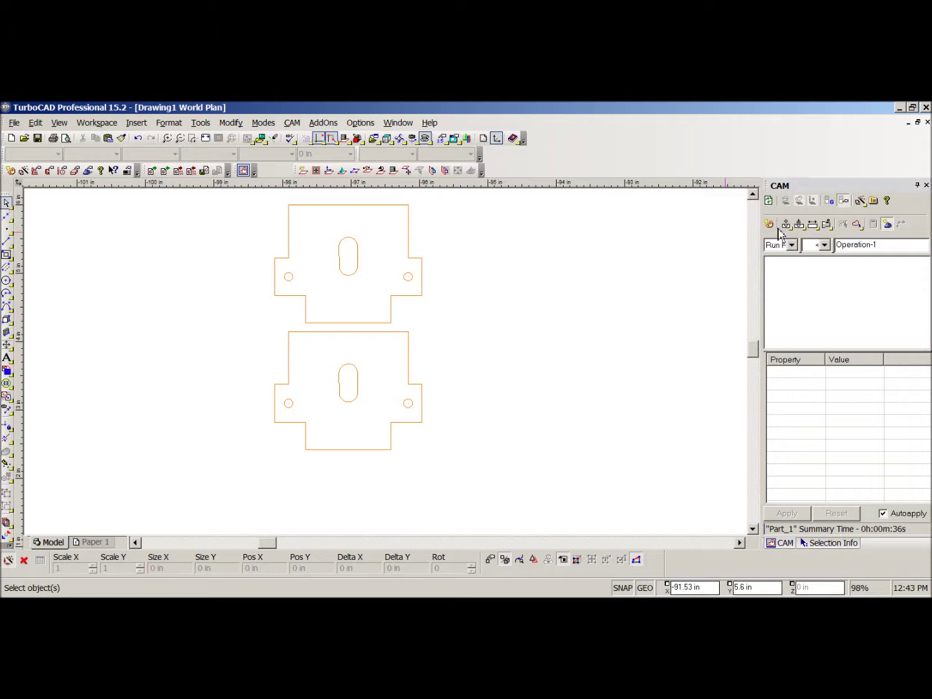
click(769, 201)
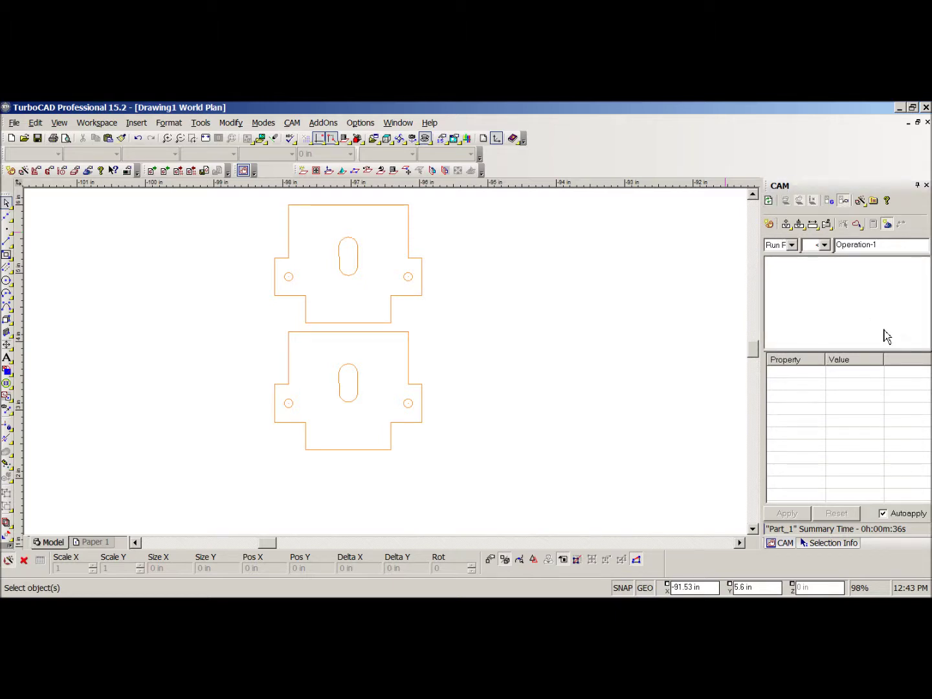
click(824, 246)
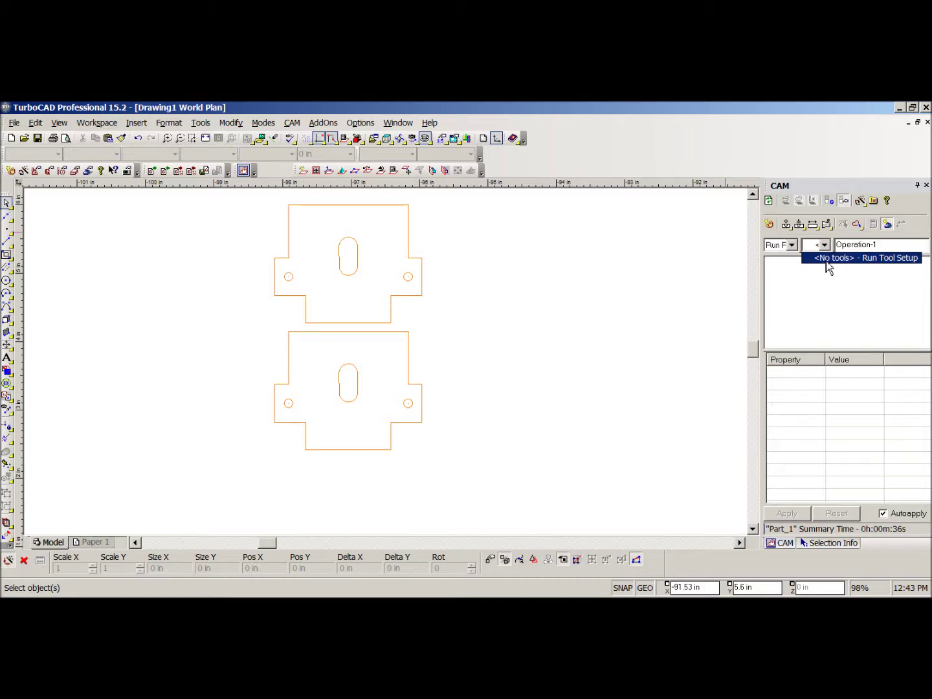
click(388, 311)
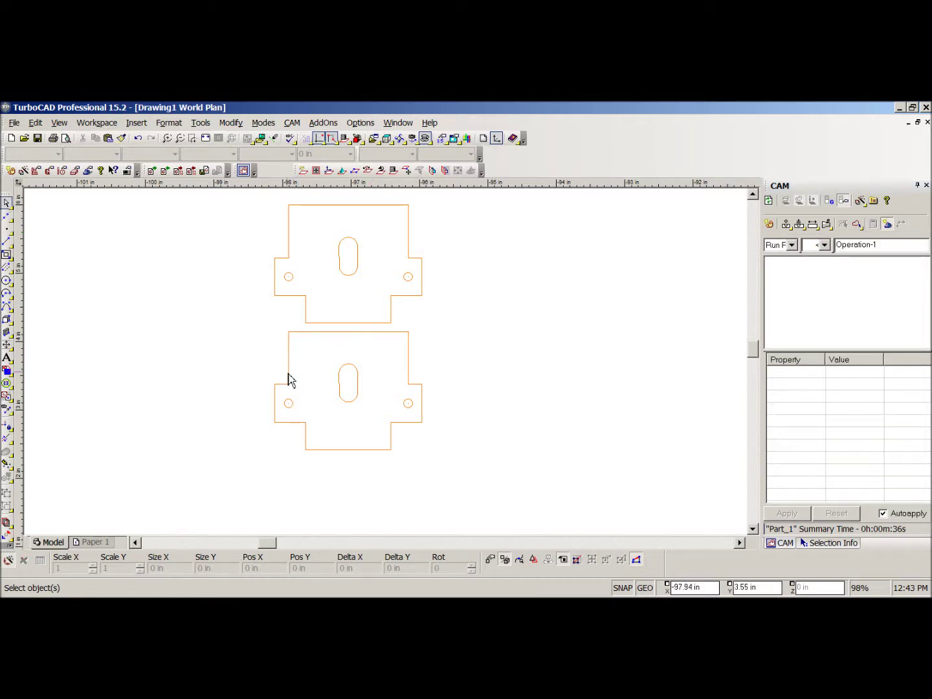
scroll(388, 363, down, 3)
scroll(355, 388, up, 2)
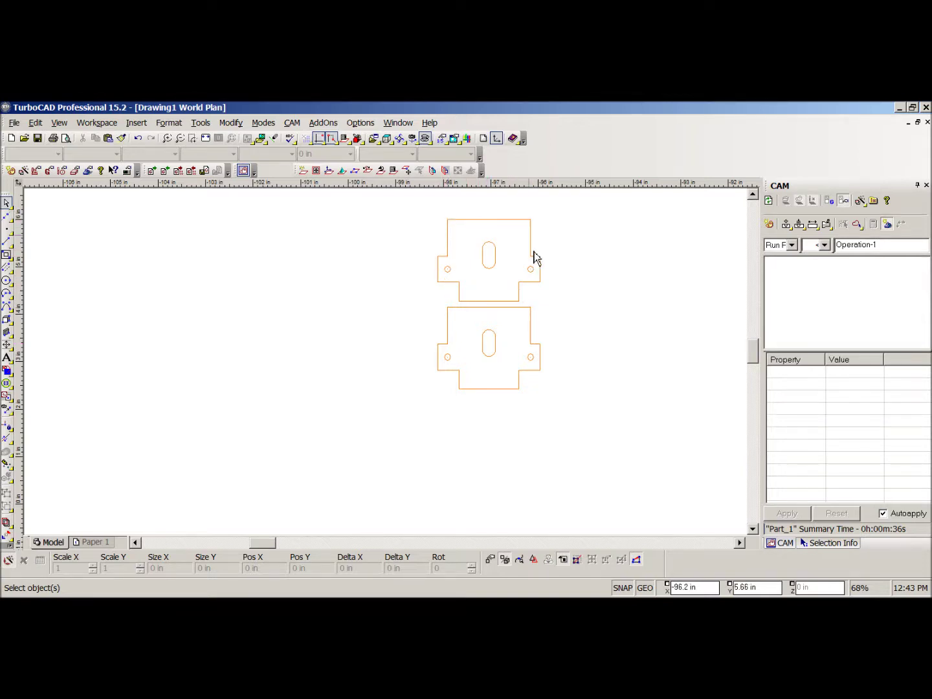
scroll(503, 333, down, 2)
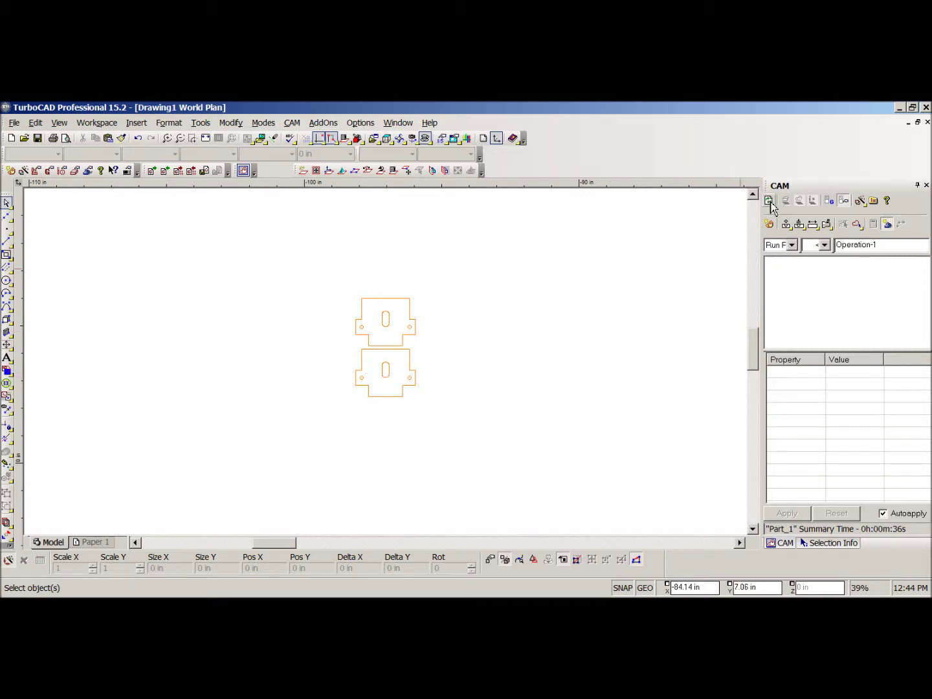
click(824, 245)
In Tool Setup, add the Drills > Spot Drill sd_0.125i as tool 1.
click(837, 259)
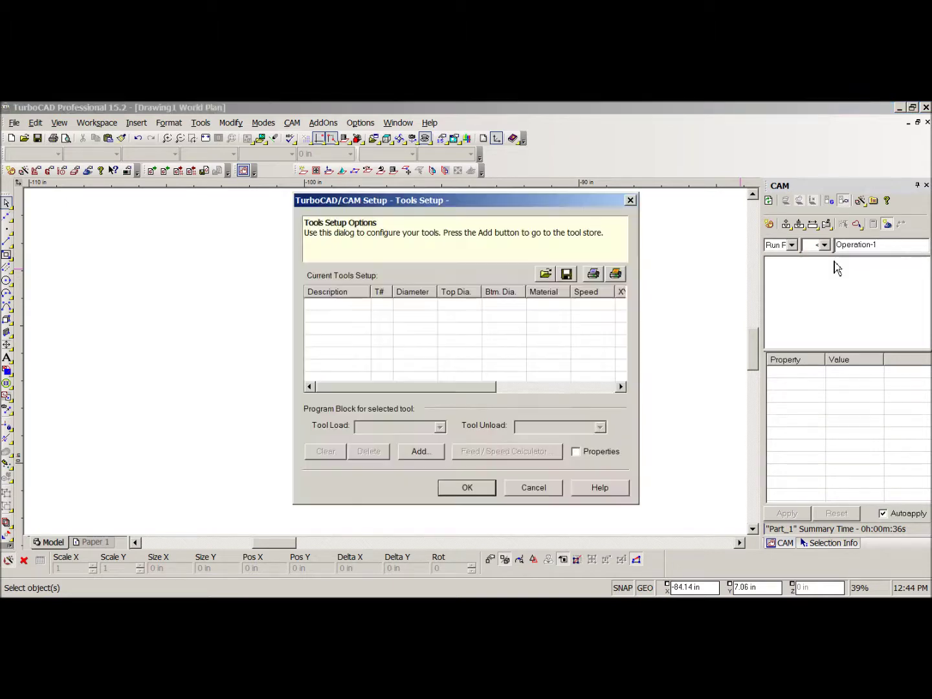
click(429, 451)
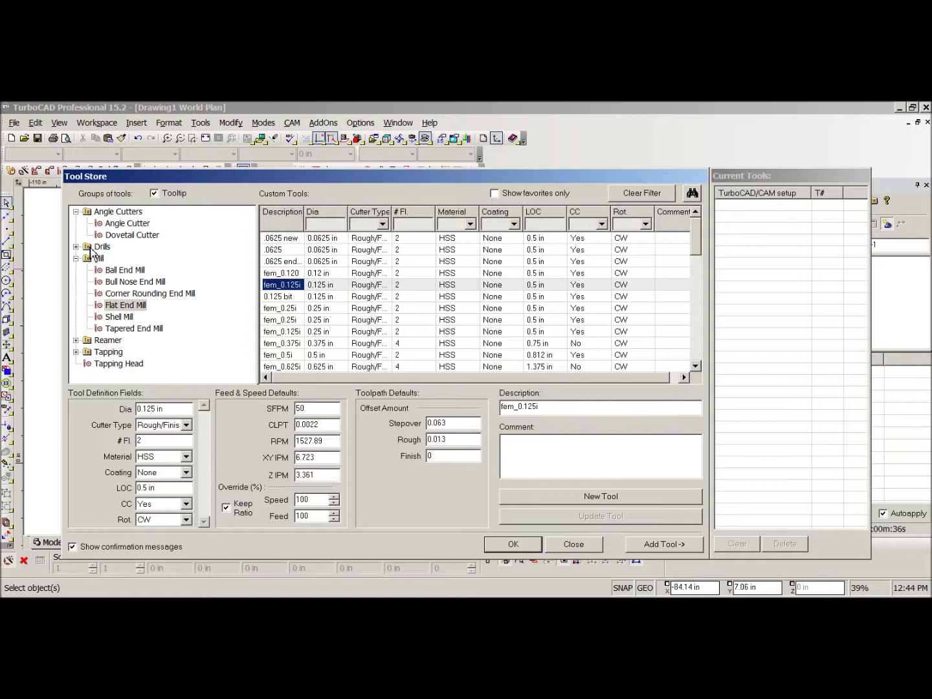
click(77, 246)
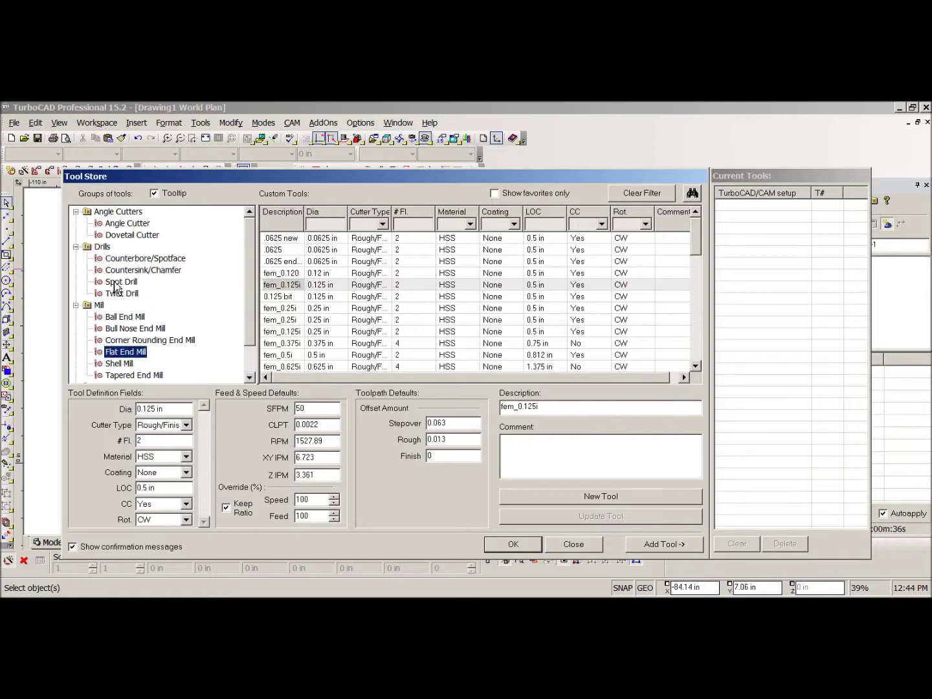
click(121, 282)
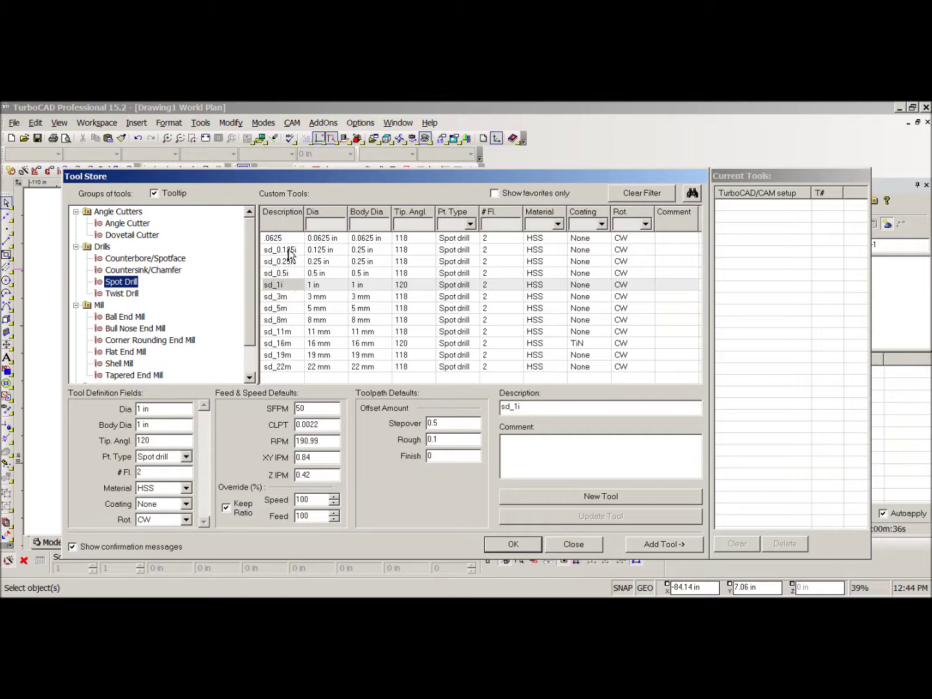
double_click(290, 250)
click(523, 544)
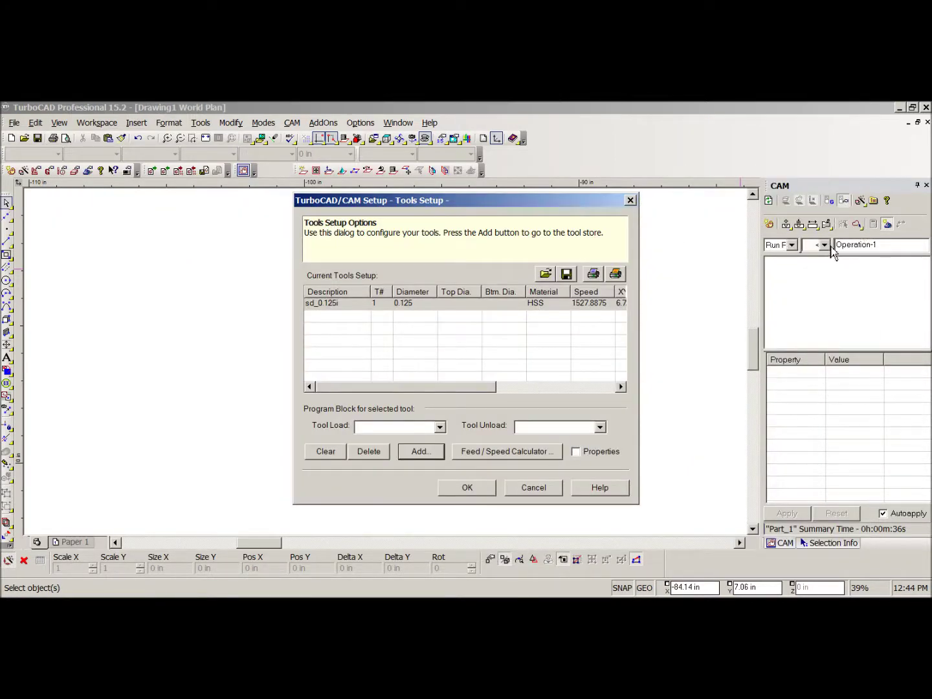
Add the Mill > Flat End Mill fem_0.125i as tool 2 and confirm the setup.
click(420, 452)
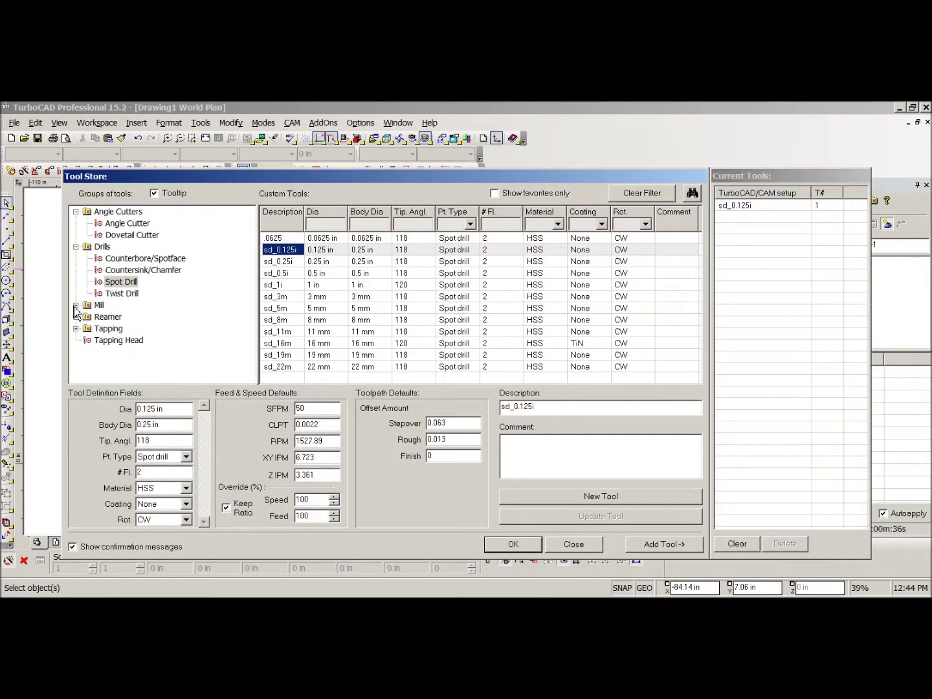
click(76, 307)
click(116, 352)
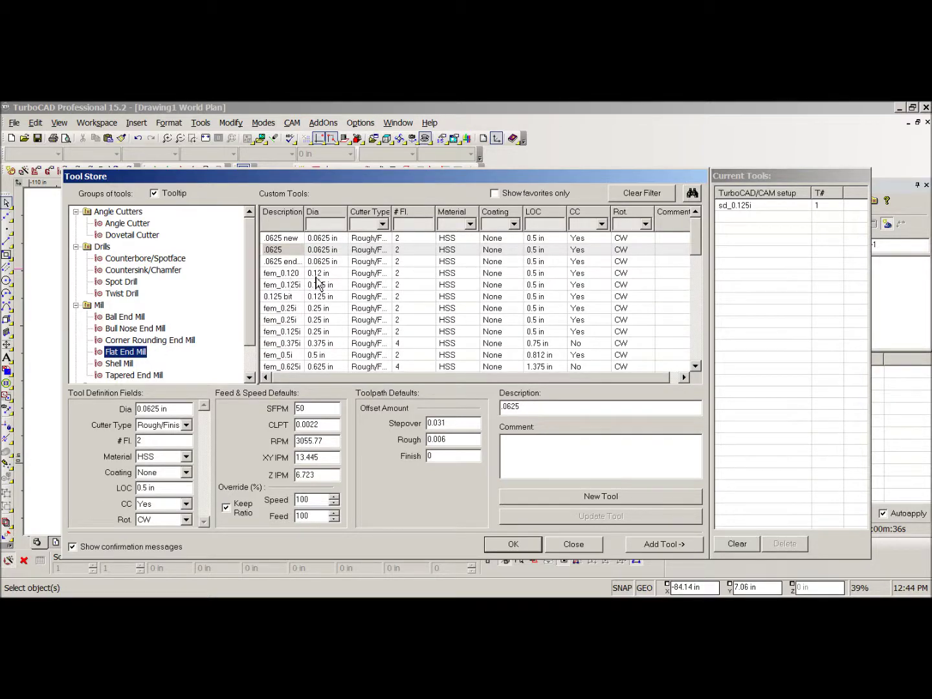
double_click(276, 285)
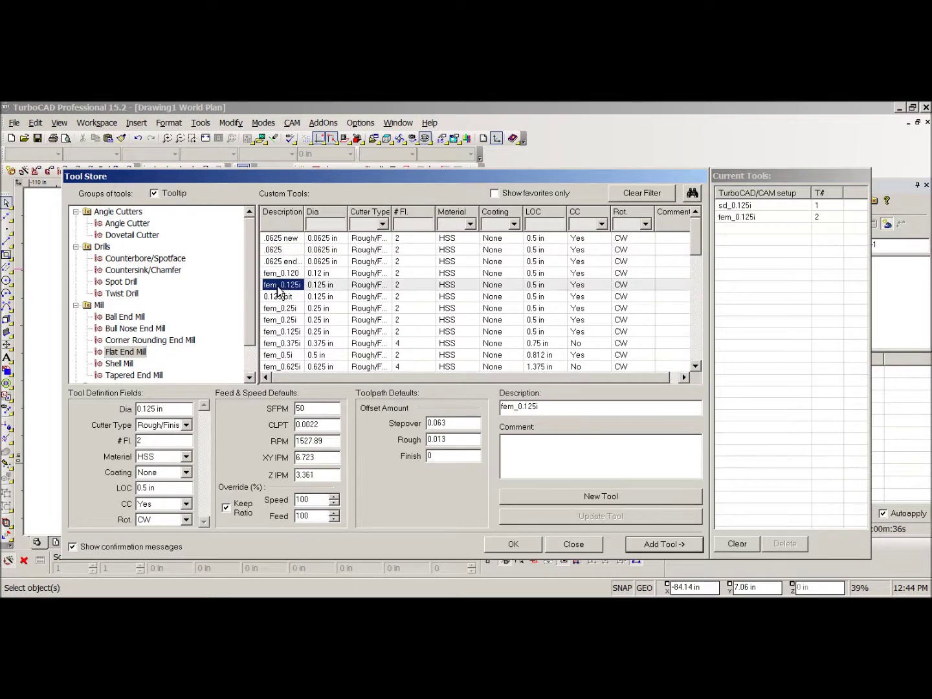
click(515, 543)
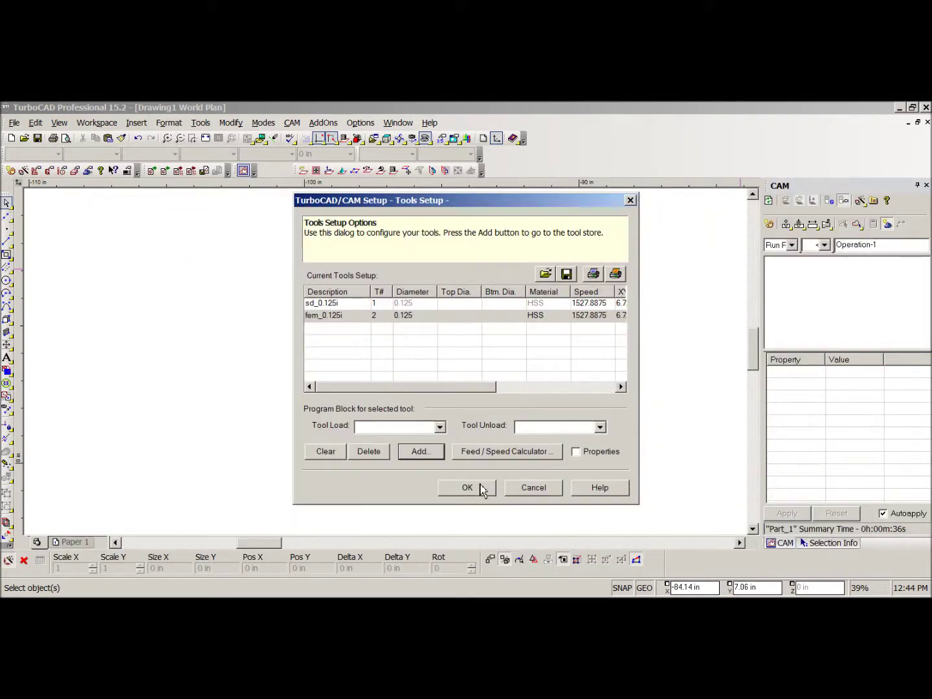
click(480, 490)
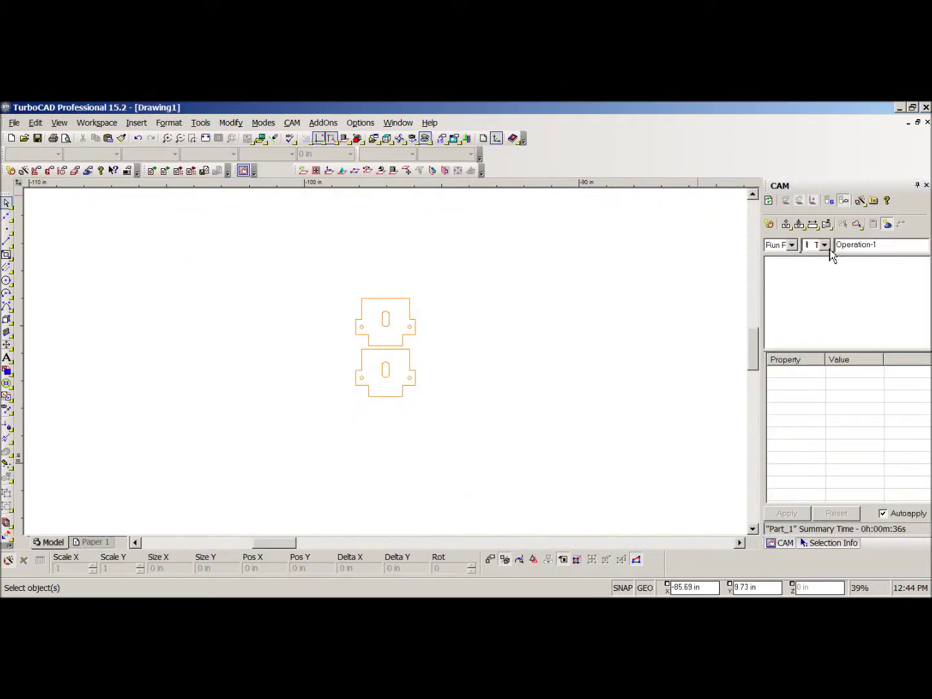
Verify the tool dropdown lists T1 and T2, then open the Edit CAM Part settings for Part_1.
click(824, 245)
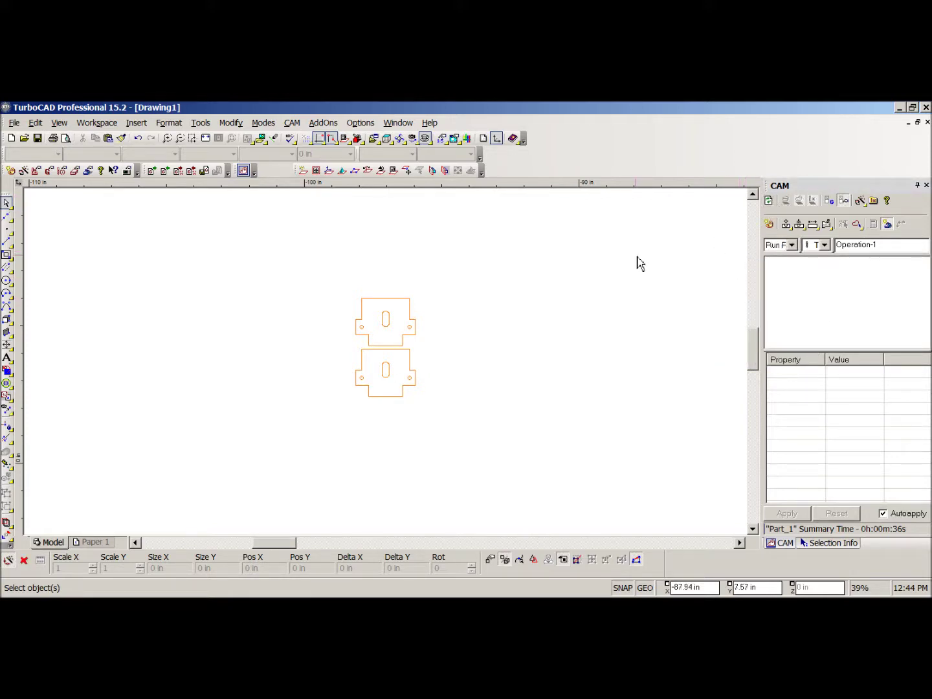
scroll(437, 317, down, 1)
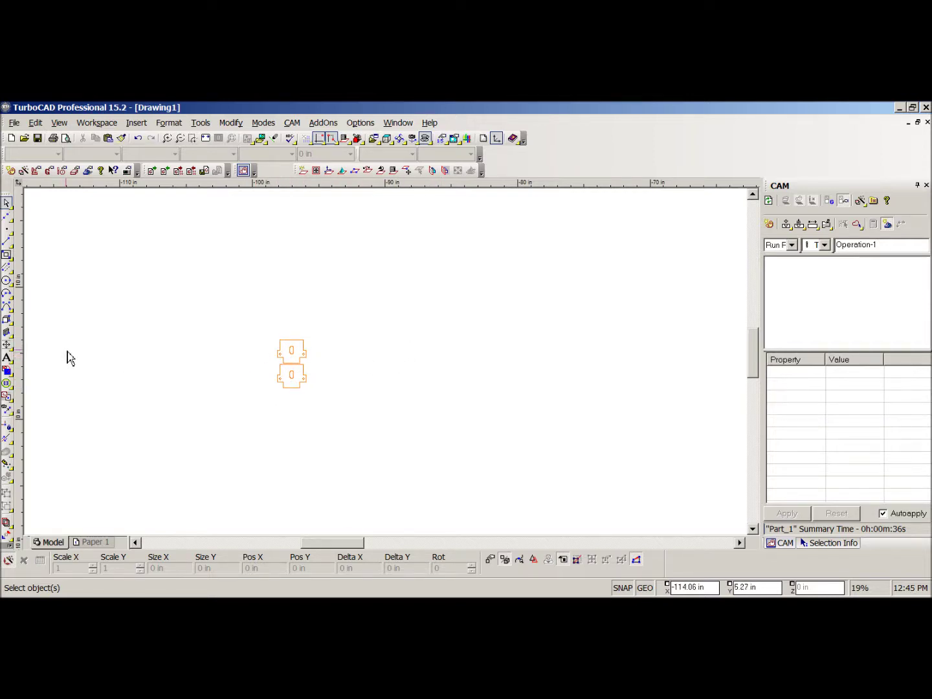
click(76, 172)
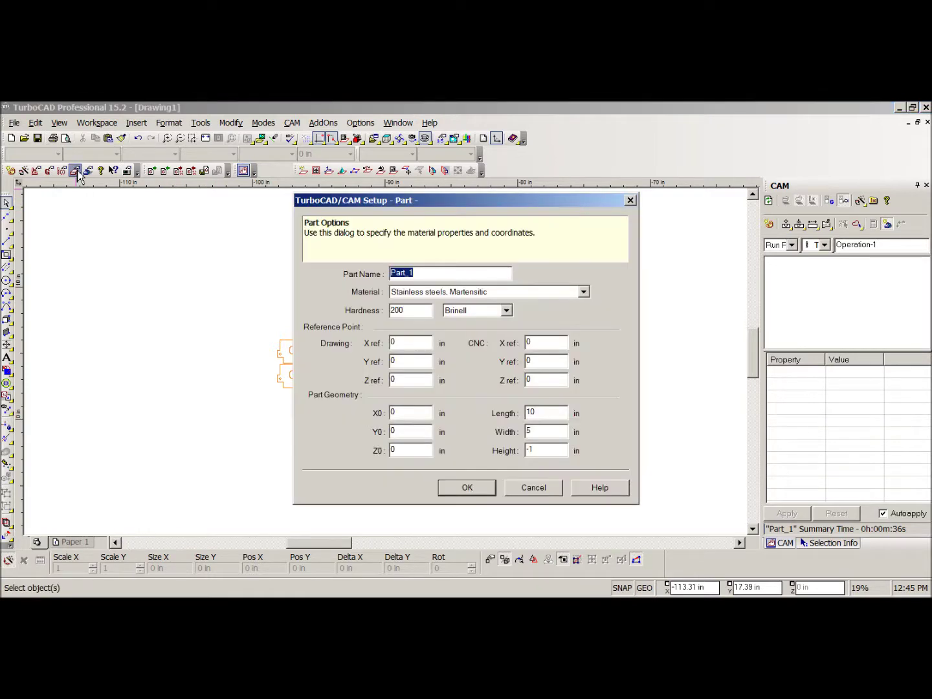
Set the Part_1 stock to Length 48, Width 24 and Height -.250 in.
double_click(530, 414)
key(Tab)
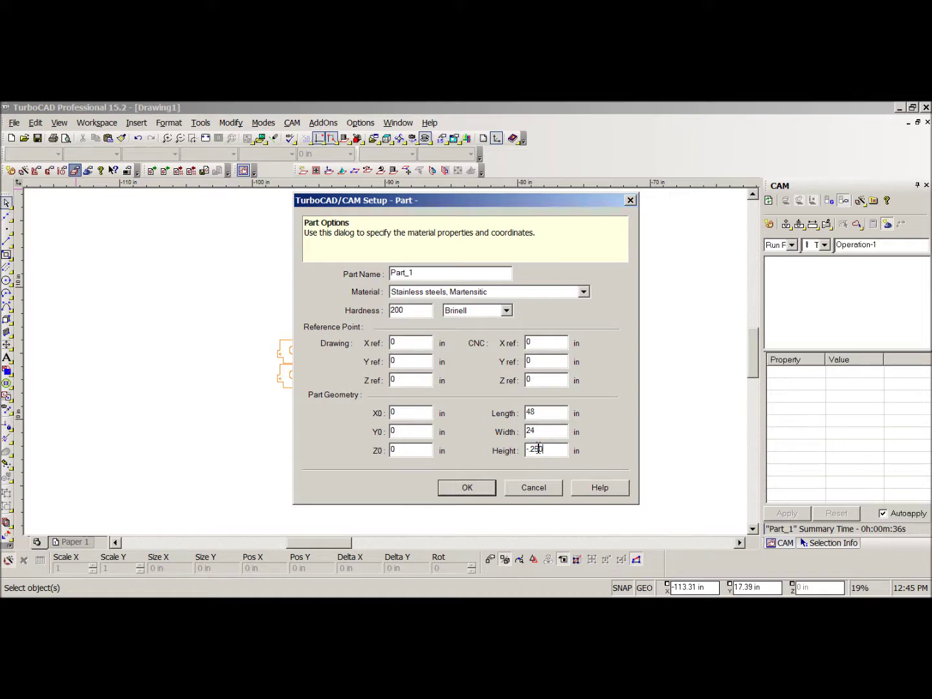
click(467, 488)
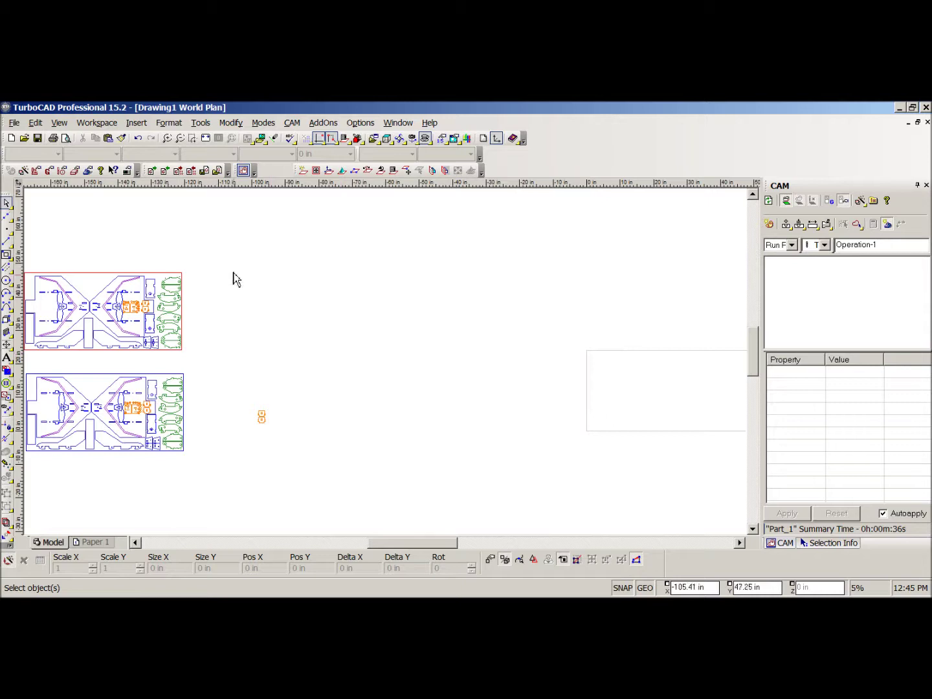
Drag the coral part pair down into the 48 × 24 table outline, near its right edge.
scroll(387, 370, down, 1)
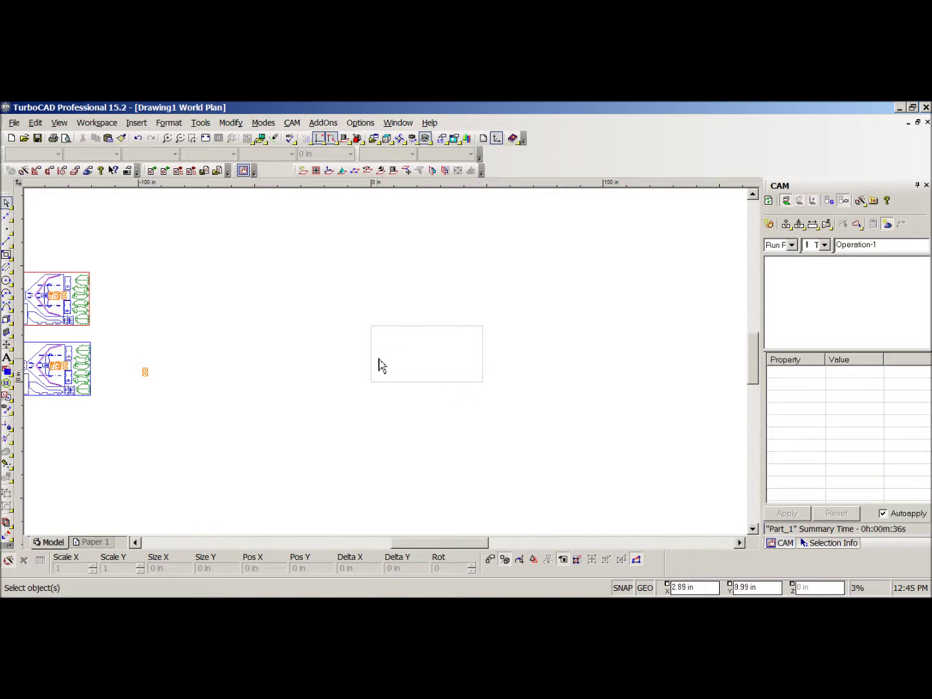
scroll(388, 397, down, 2)
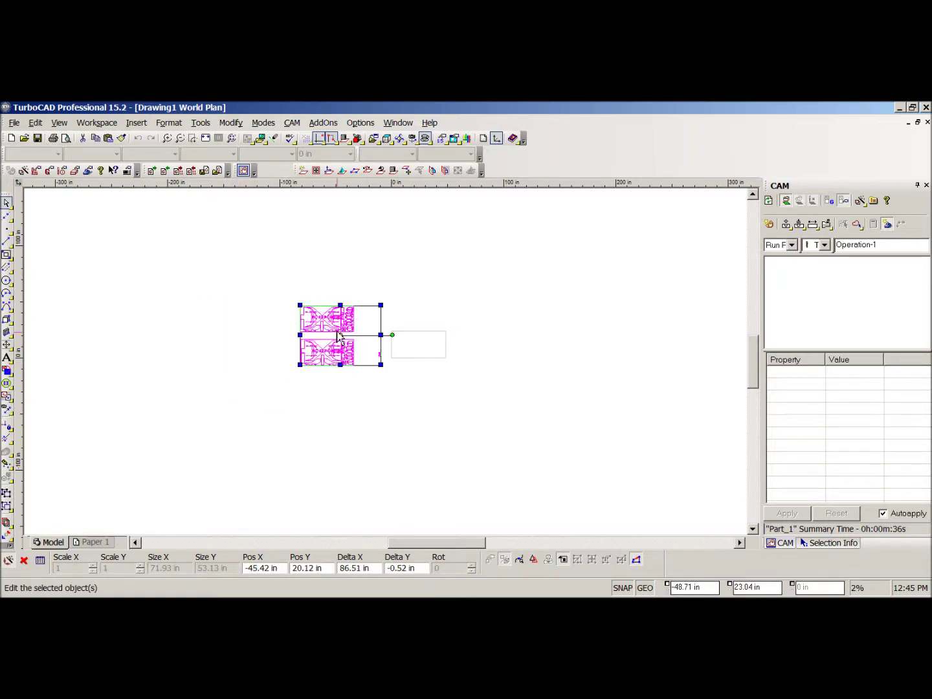
click(398, 367)
scroll(387, 370, up, 3)
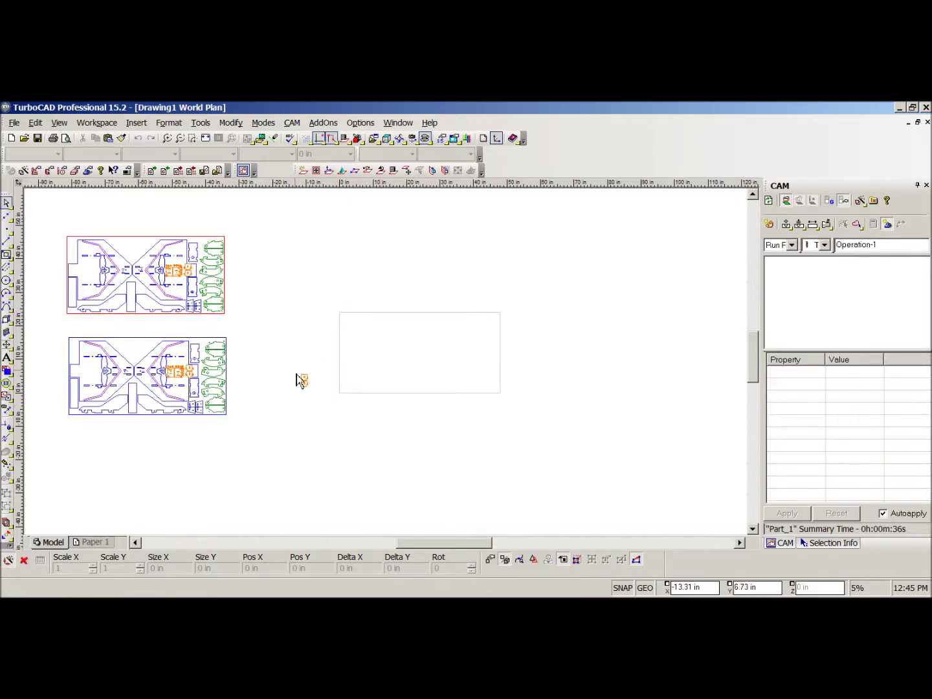
drag(296, 358, 483, 330)
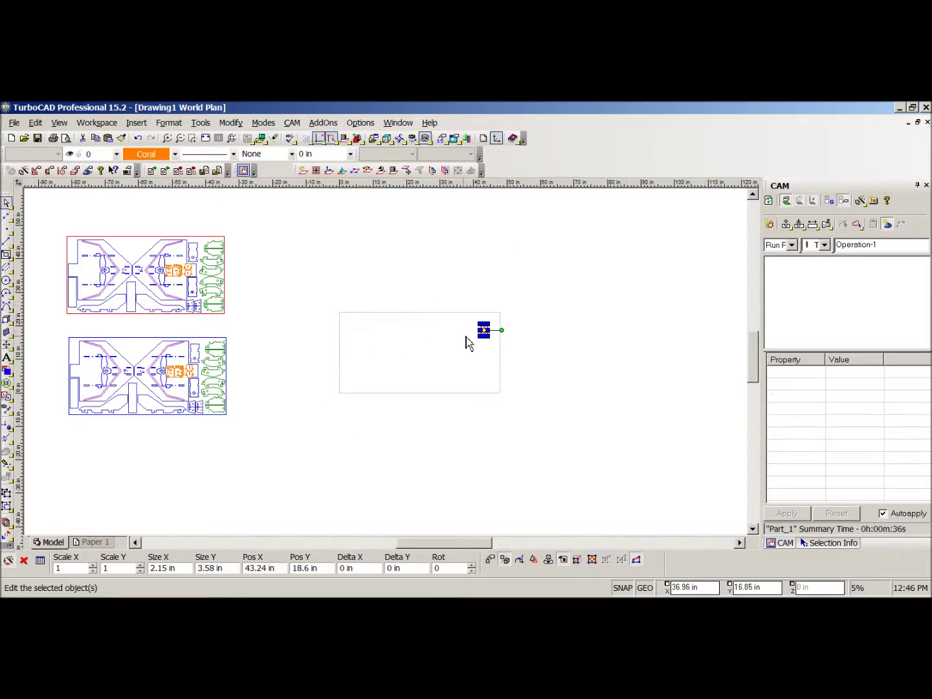
scroll(462, 346, up, 2)
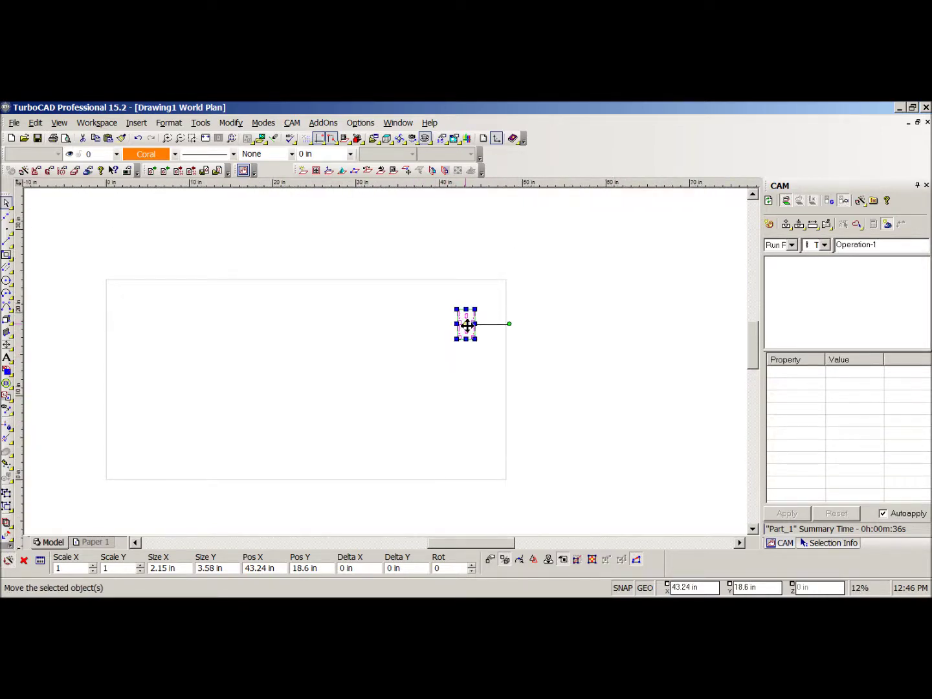
drag(467, 325, 489, 389)
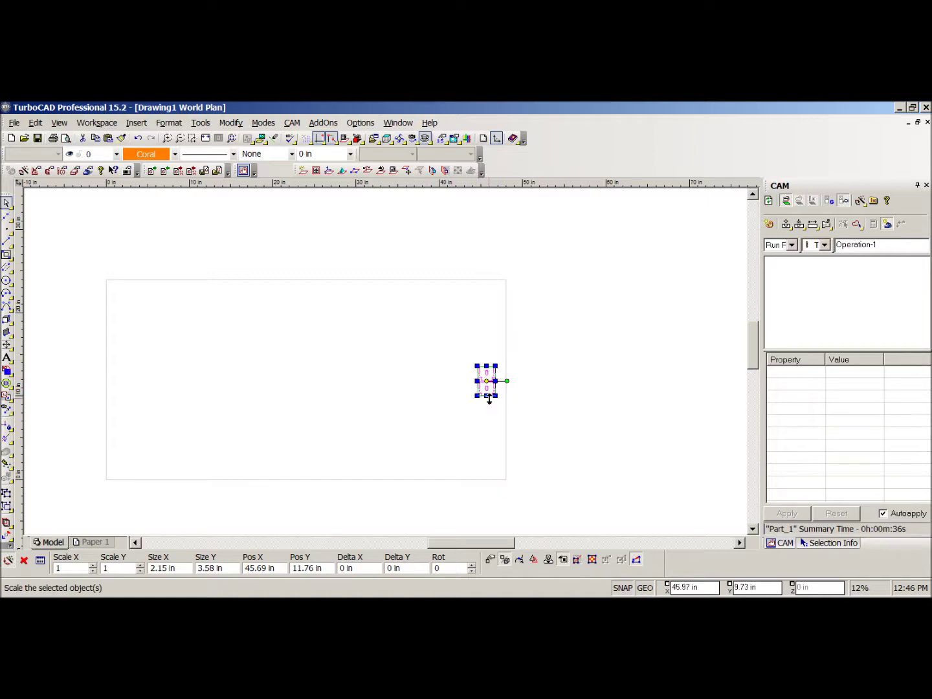
scroll(491, 397, down, 2)
scroll(386, 364, up, 4)
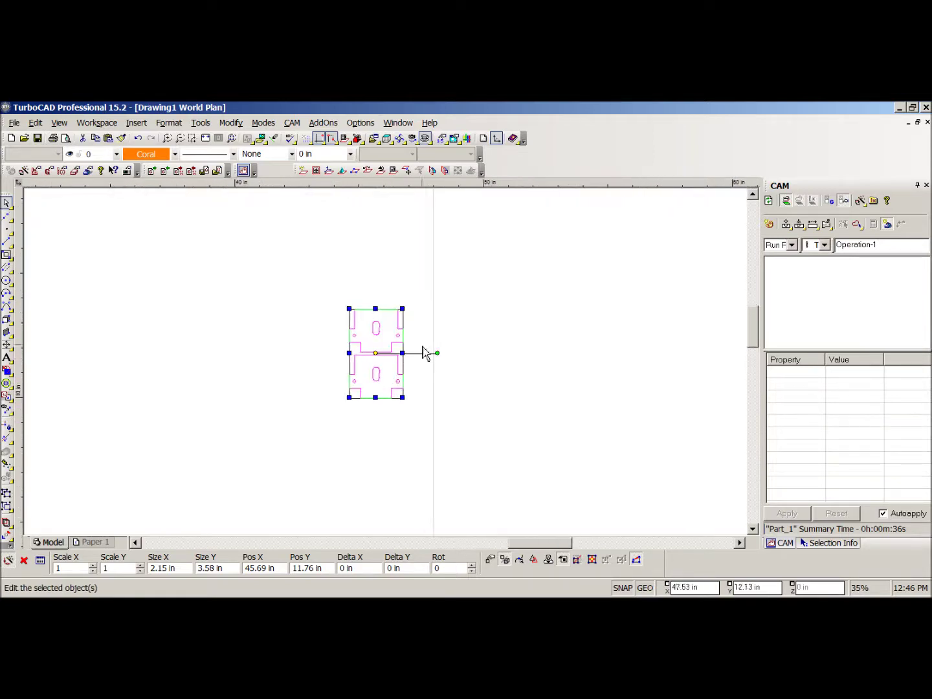
click(382, 364)
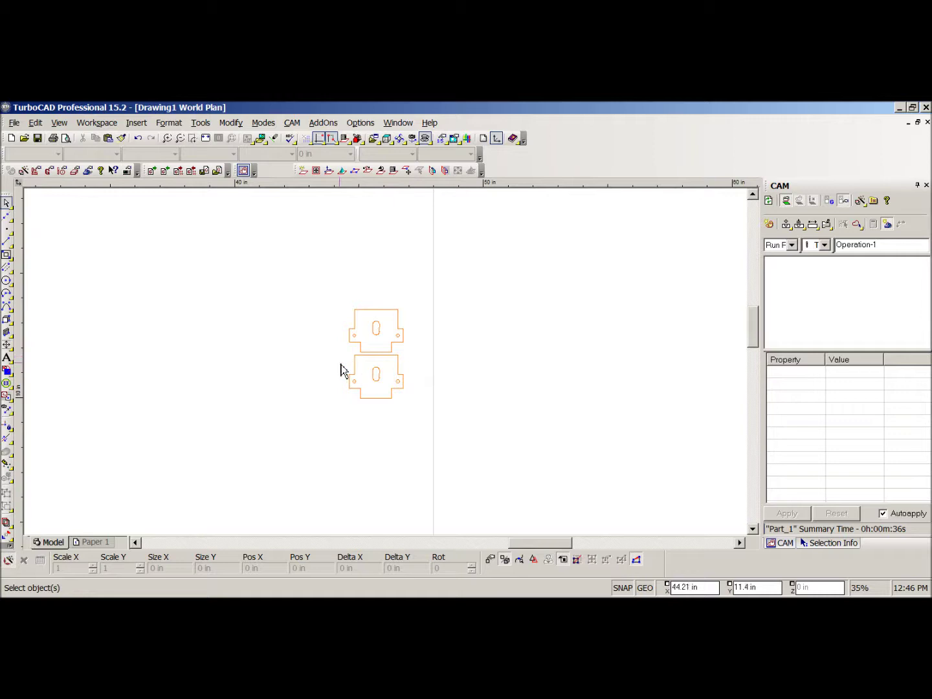
scroll(388, 369, down, 2)
scroll(387, 370, down, 3)
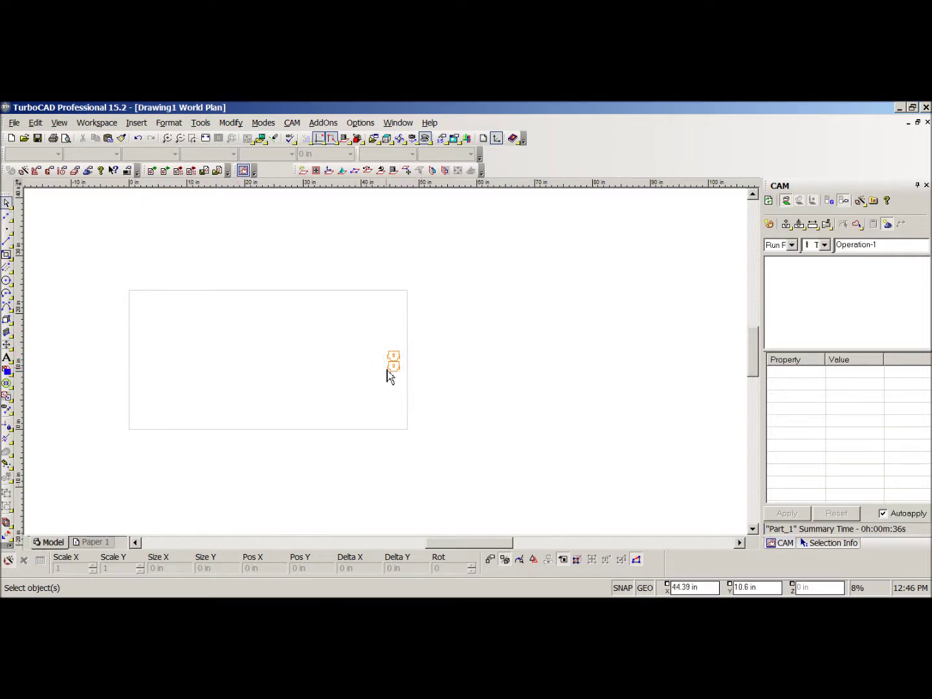
scroll(392, 369, up, 2)
scroll(388, 369, up, 2)
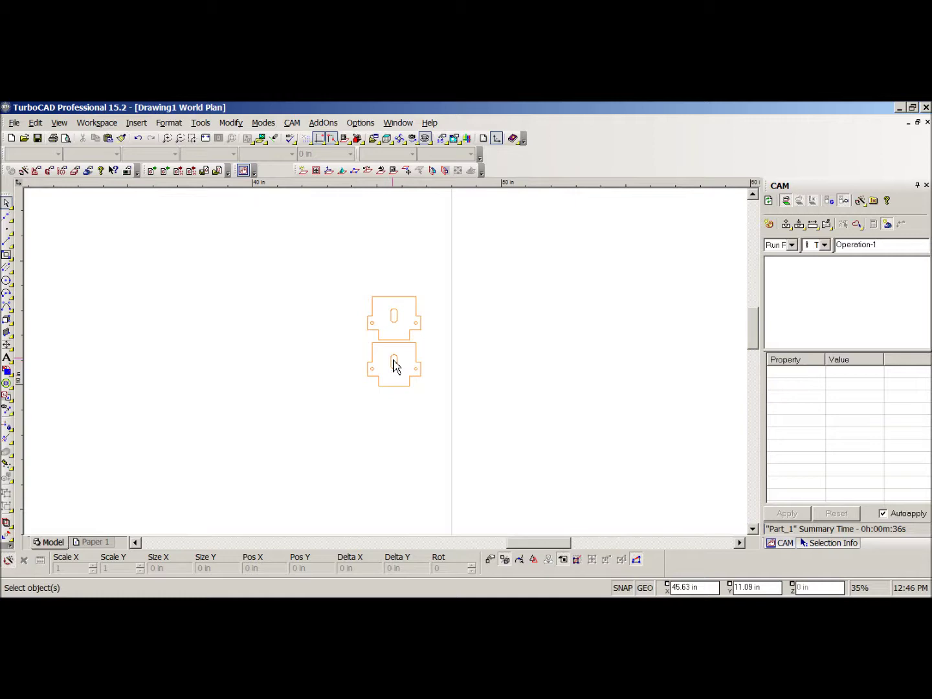
scroll(417, 354, down, 1)
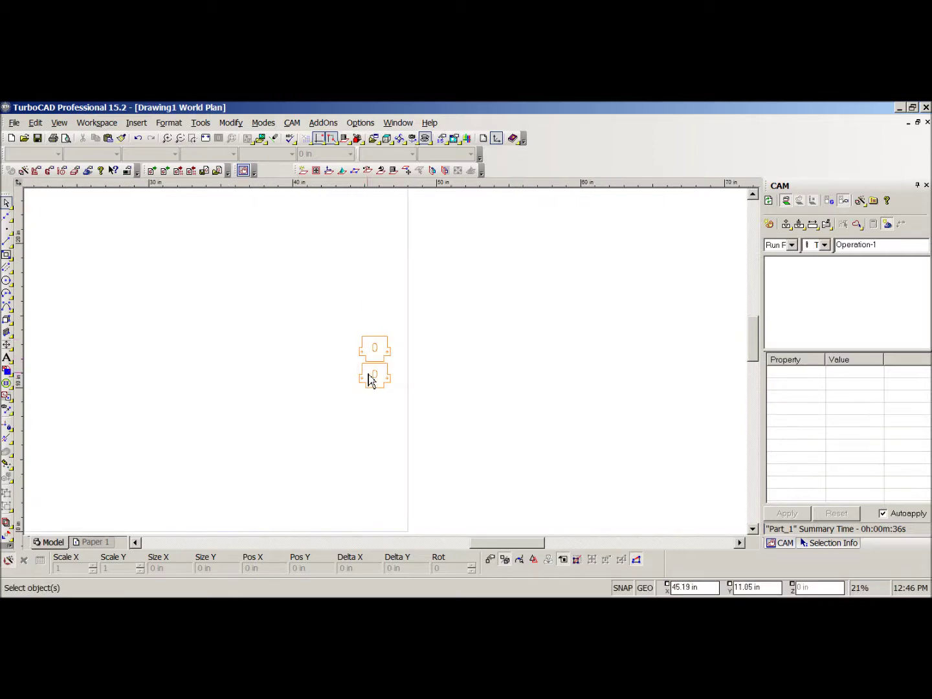
scroll(370, 379, up, 4)
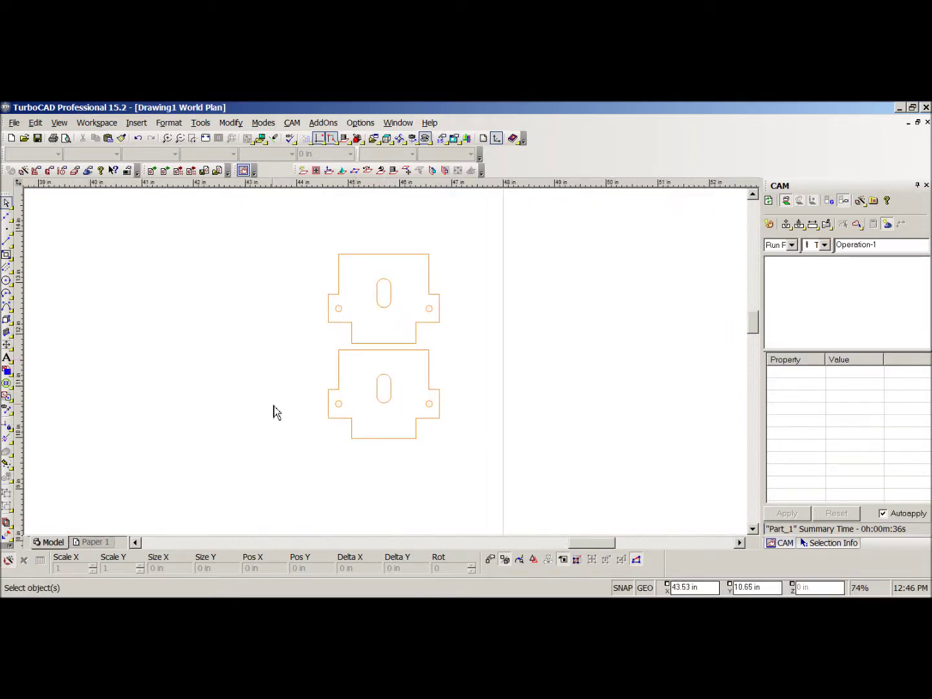
scroll(388, 368, down, 2)
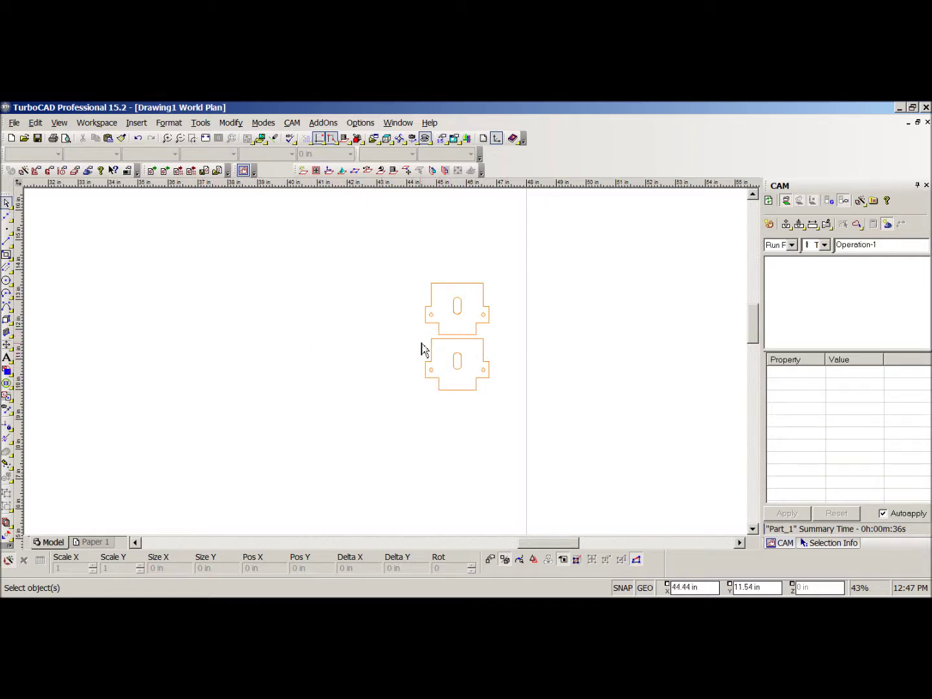
scroll(401, 364, down, 1)
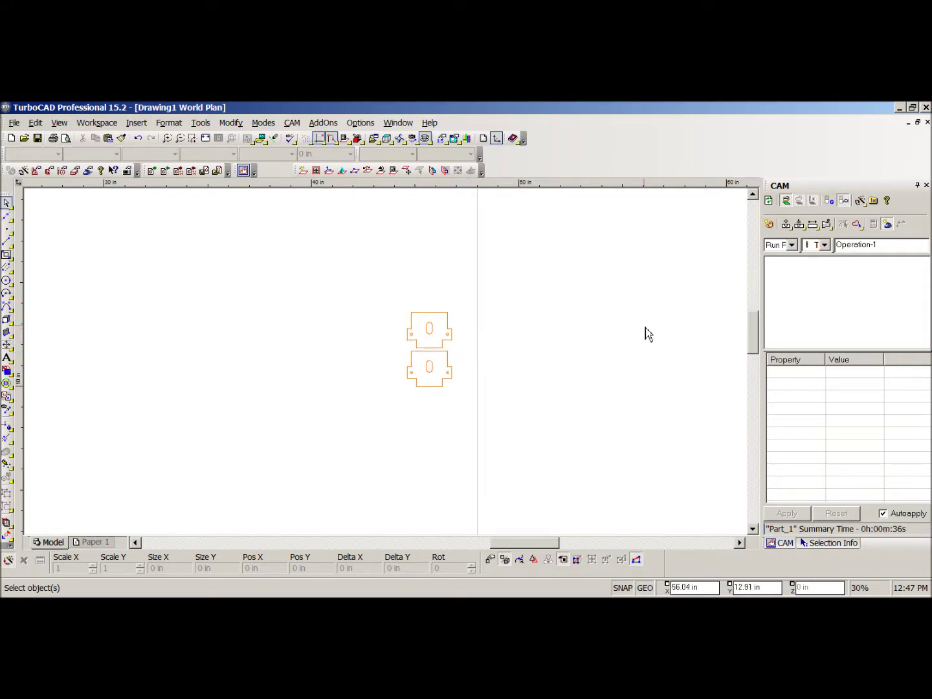
Make Part_1 the active CAM part and start a Drilling operation with the sd_0.125i spot drill.
click(789, 228)
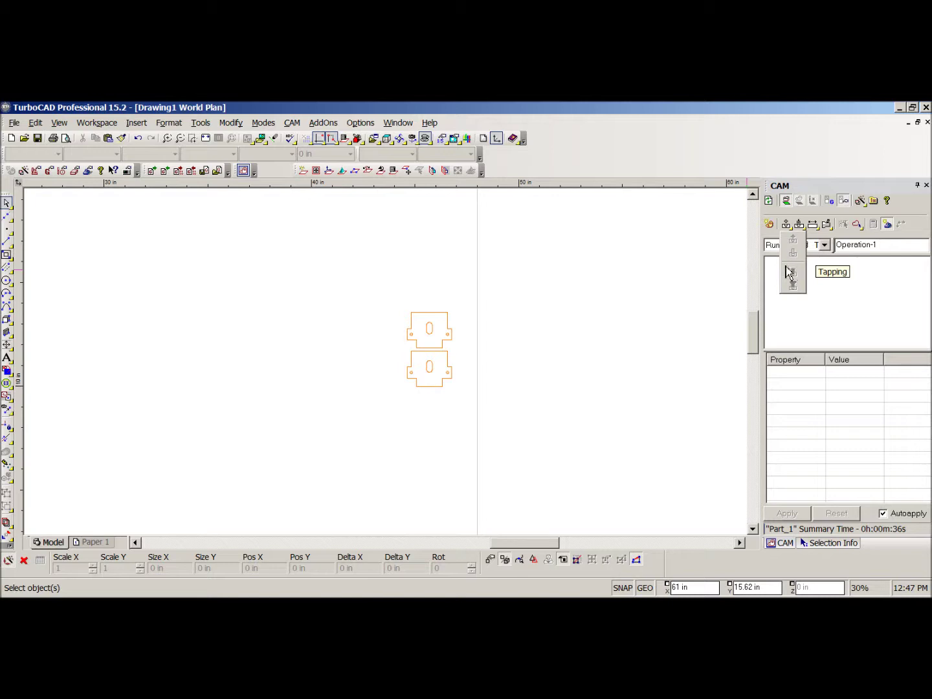
click(697, 272)
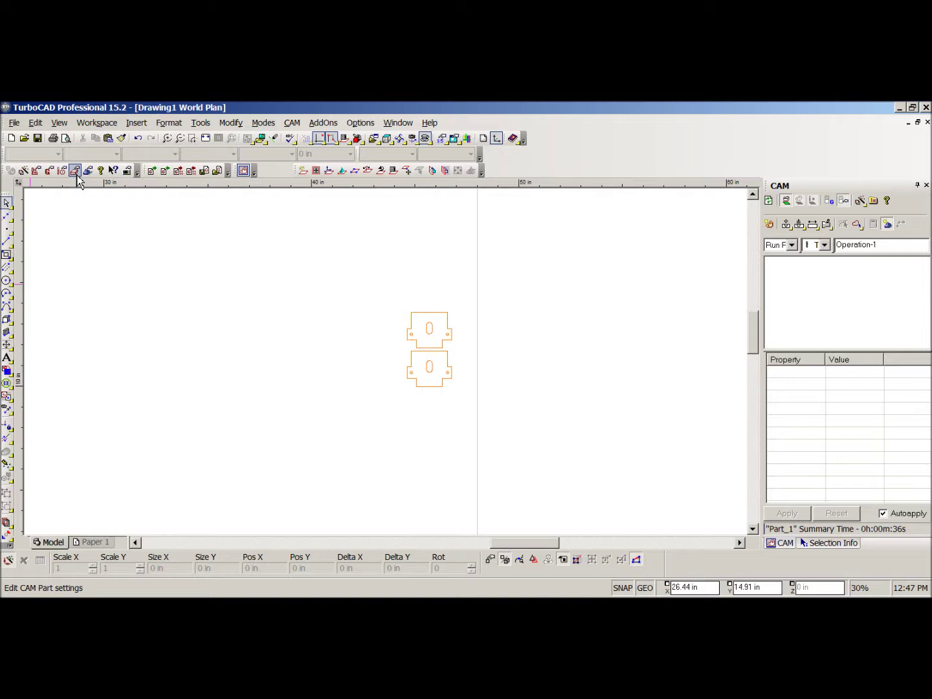
click(772, 202)
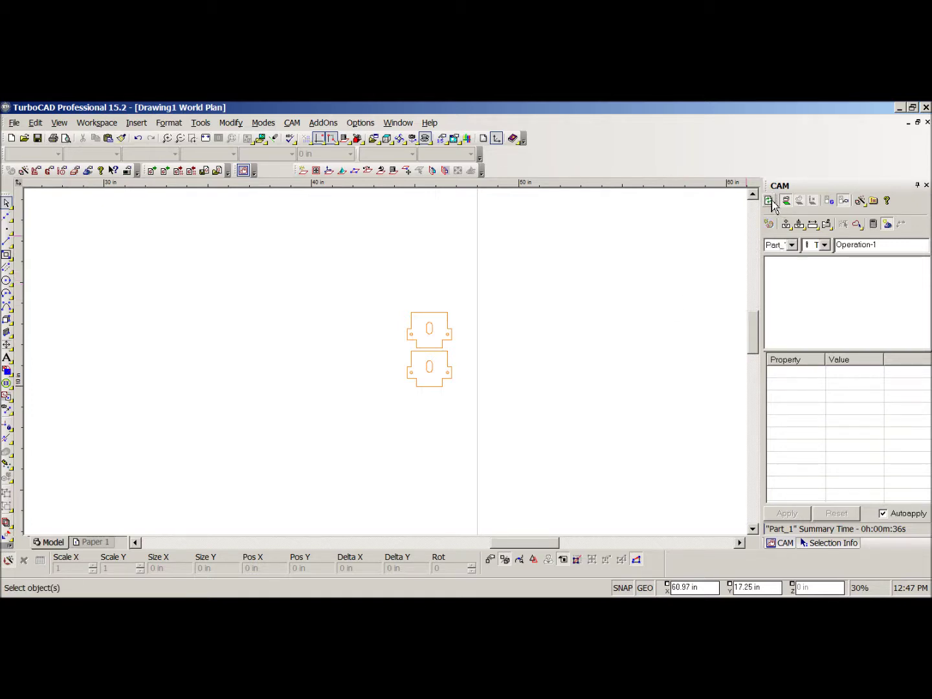
click(787, 224)
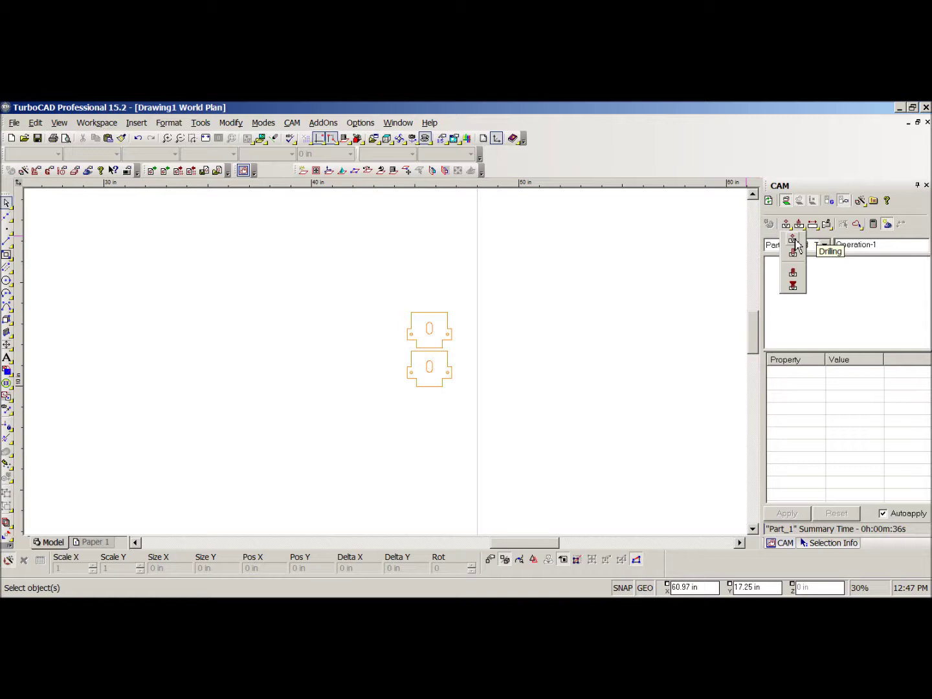
click(796, 241)
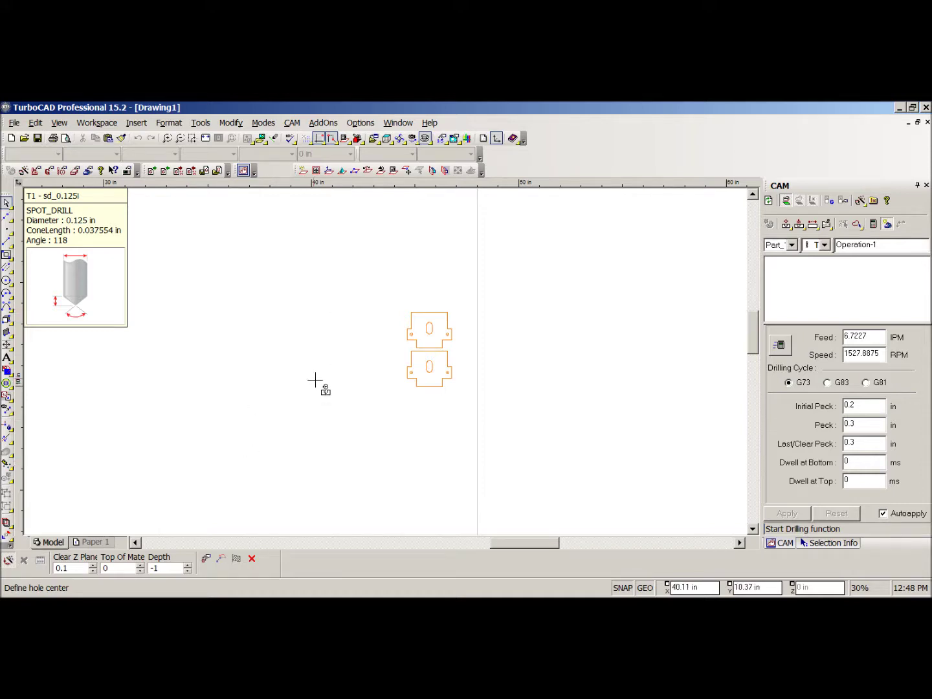
Give the spot-drill operation a 0.500 Clear Z Plane, -.265 depth and 90 IPM feed.
click(69, 569)
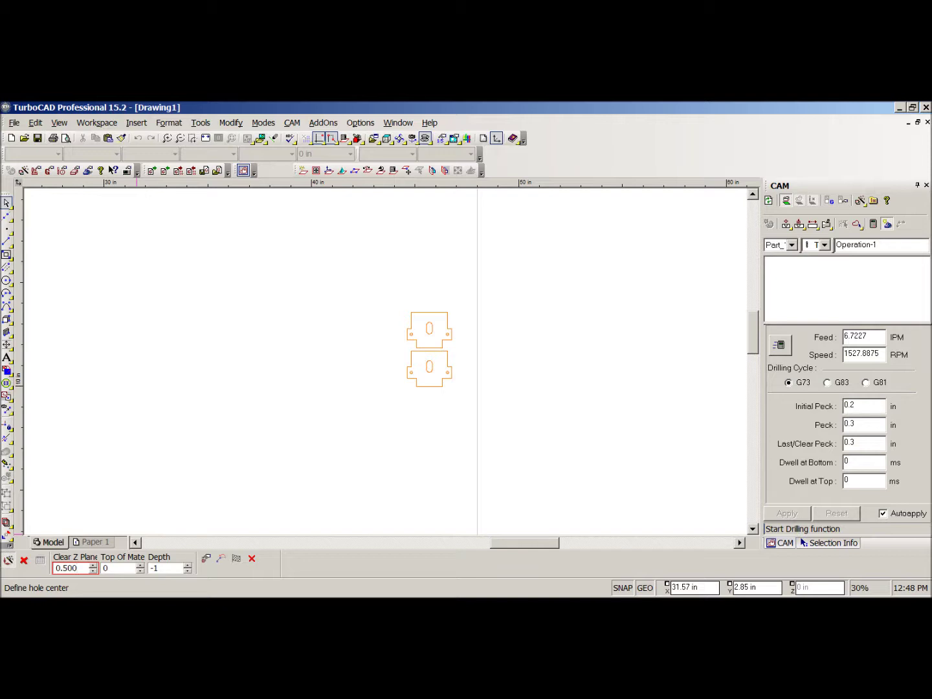
key(Tab)
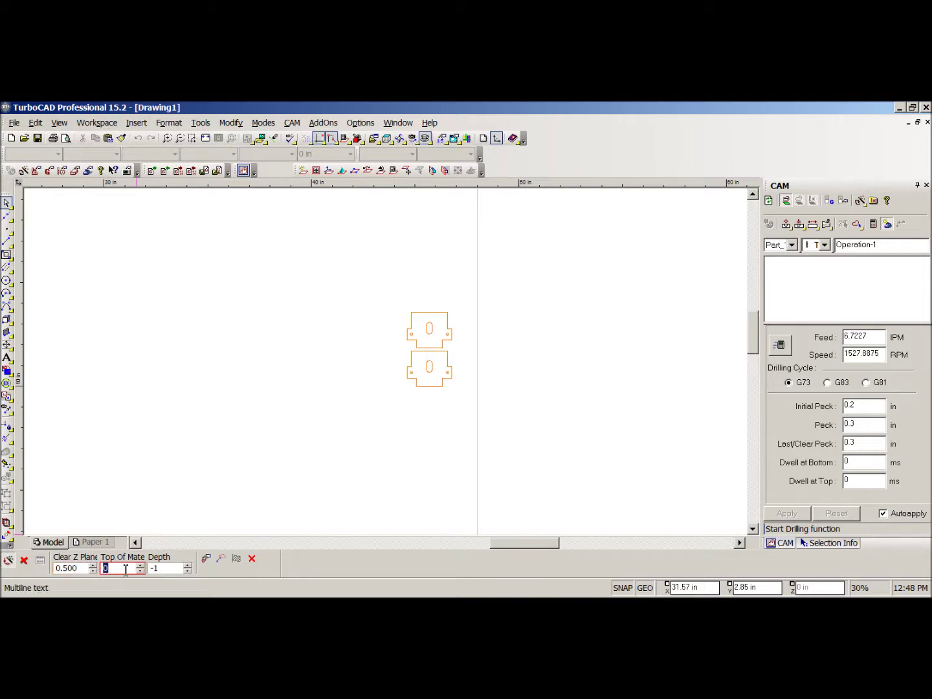
key(Tab)
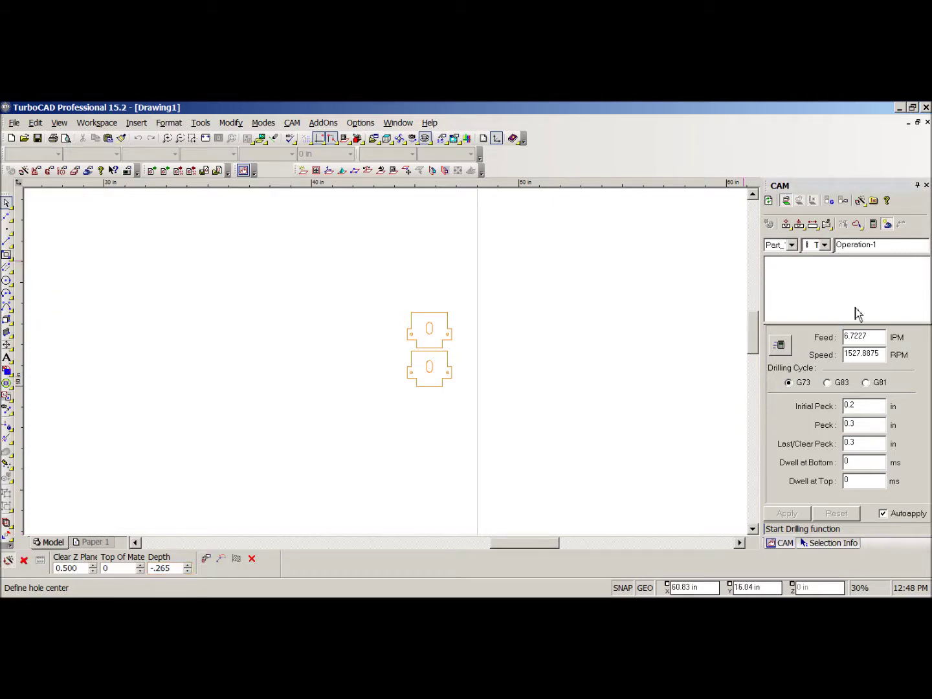
drag(871, 336, 827, 341)
text(90)
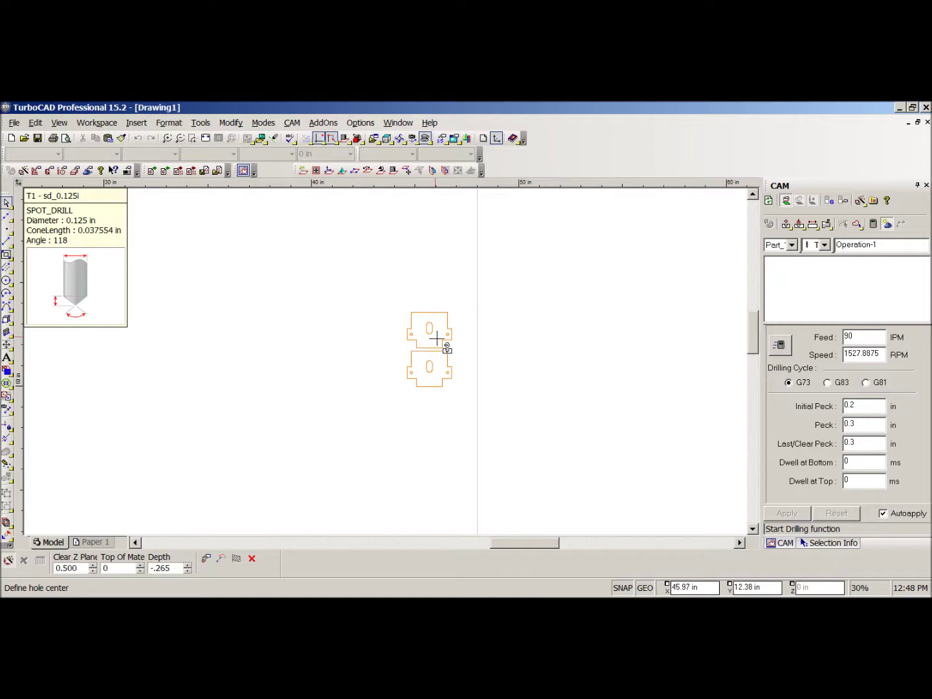
Mark the upper part's left and lower part's right screw-hole centres and finish the toolpath.
scroll(444, 339, up, 3)
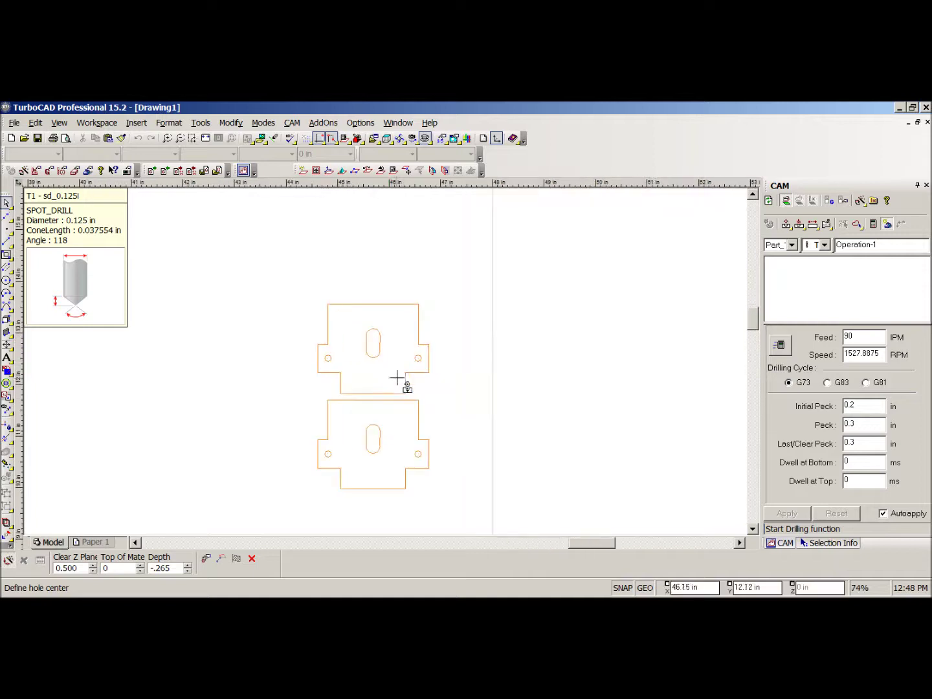
click(418, 456)
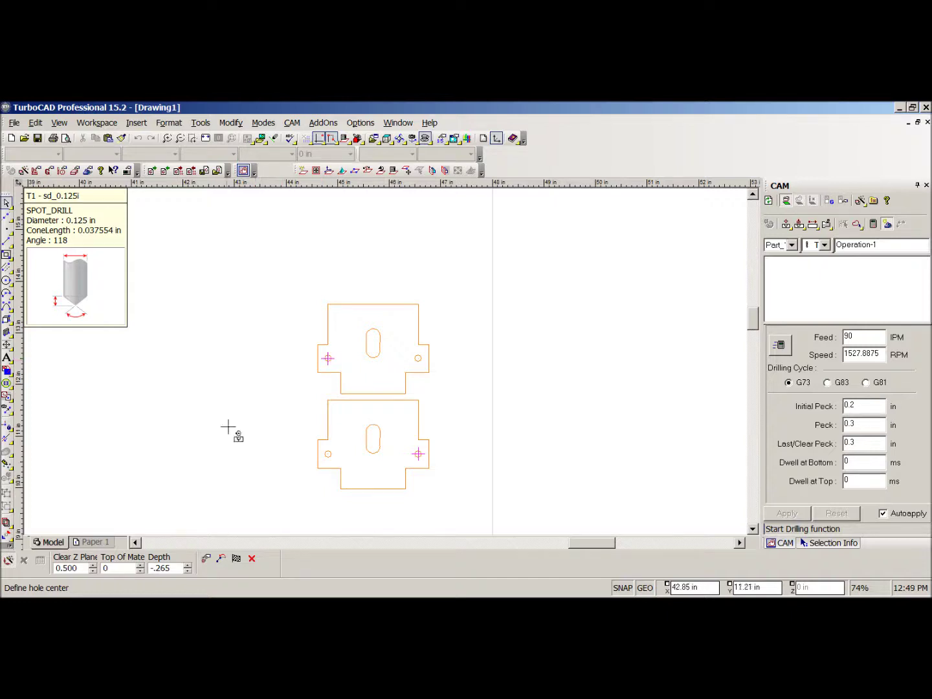
click(237, 561)
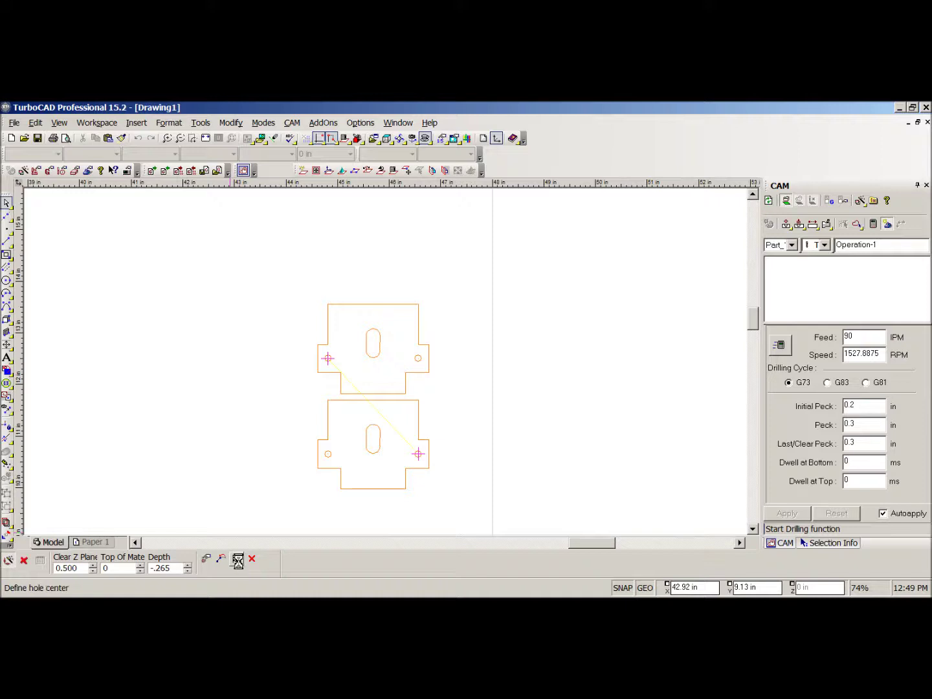